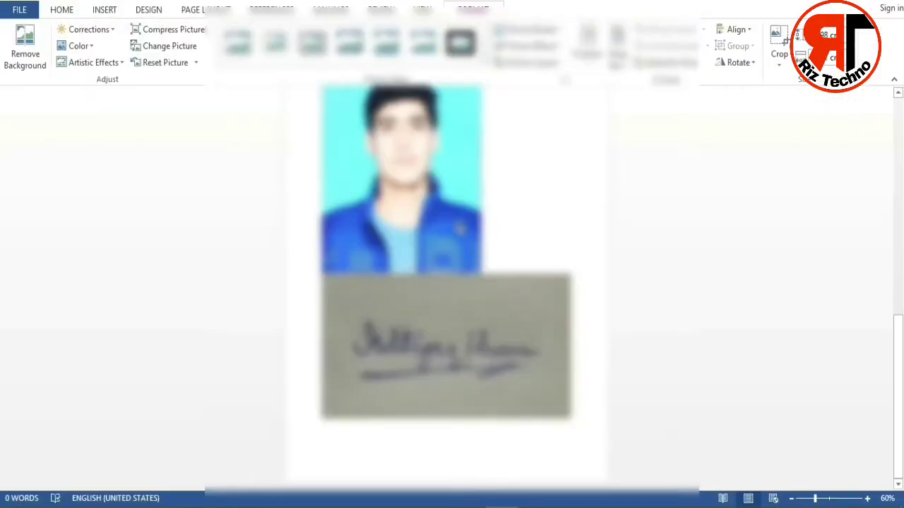
{"action": "scroll", "coordinate": [446, 282], "scroll_direction": "up", "scroll_amount": 10}
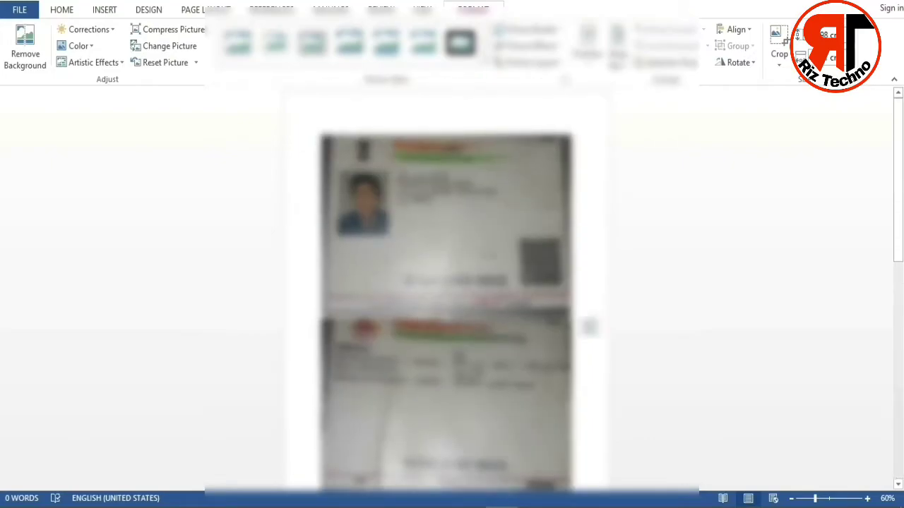
{"action": "scroll", "coordinate": [446, 282], "scroll_direction": "down", "scroll_amount": 5}
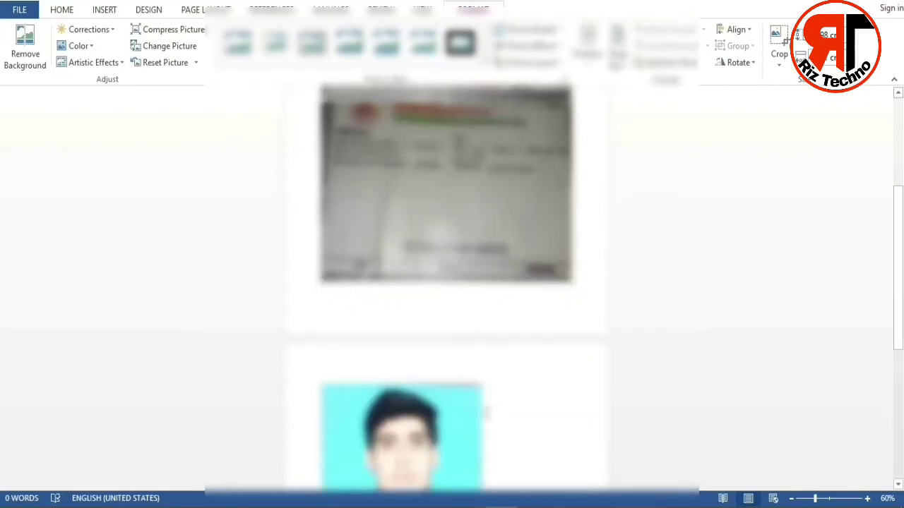
{"action": "scroll", "coordinate": [446, 282], "scroll_direction": "down", "scroll_amount": 5}
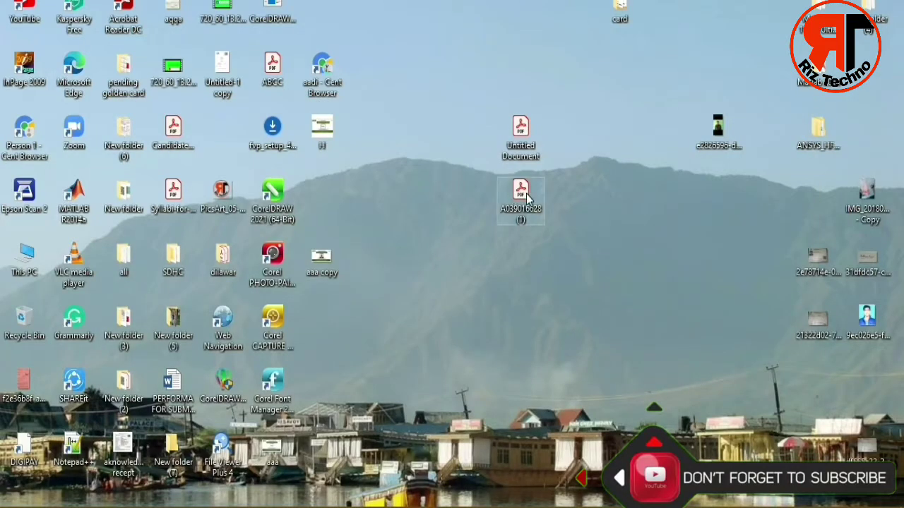
{"action": "left_click", "coordinate": [523, 198]}
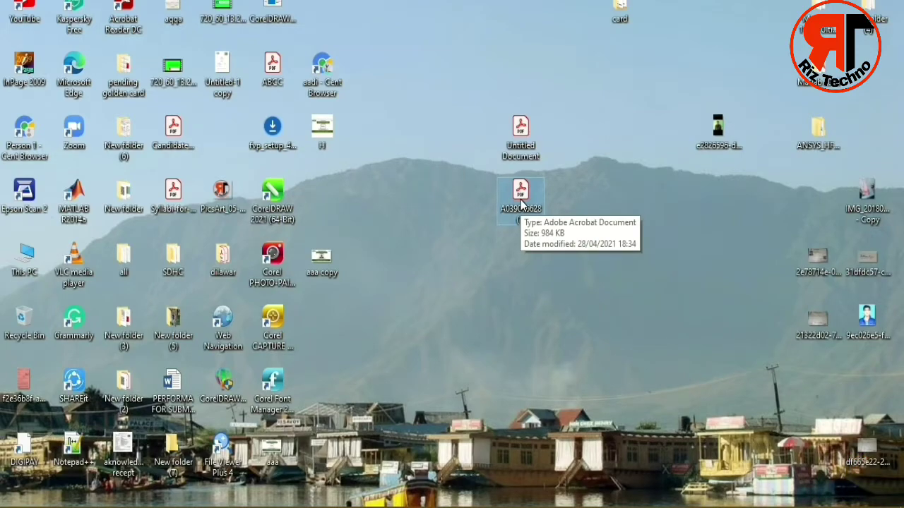
{"action": "right_click", "coordinate": [521, 203]}
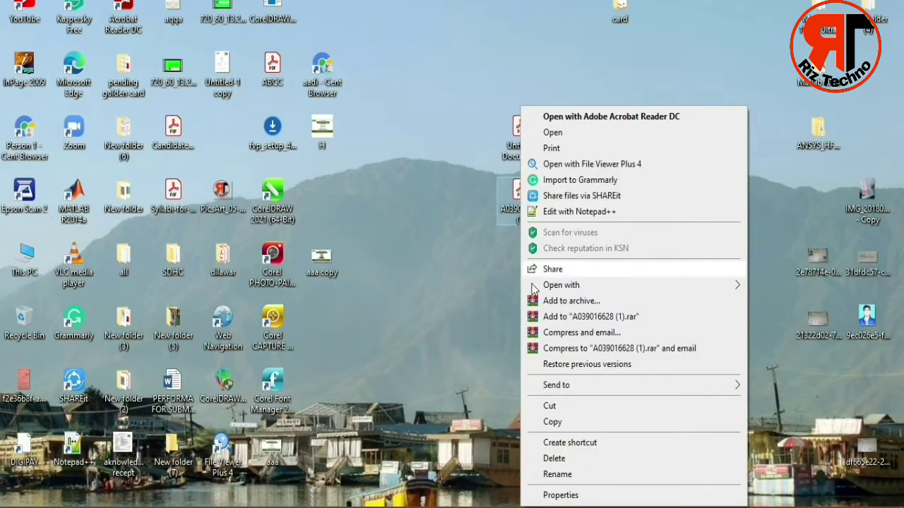
{"action": "mouse_move", "coordinate": [592, 286]}
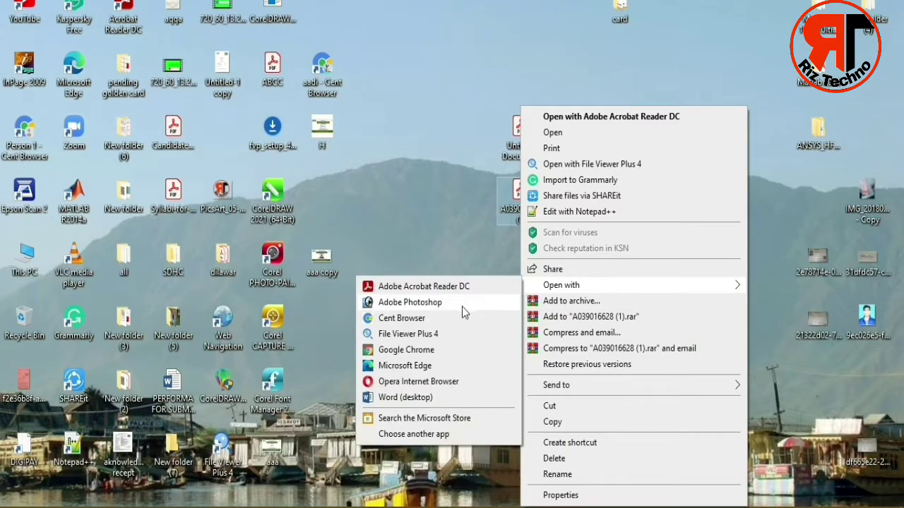
{"action": "left_click", "coordinate": [408, 303]}
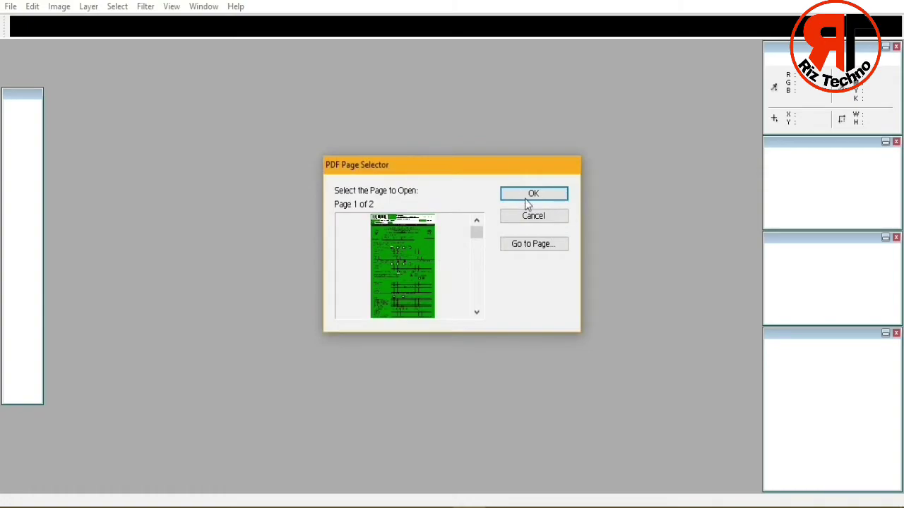
Step: Rasterize page 1 of the form, then open the passport photo and signature JPGs from the Desktop
{"action": "left_click", "coordinate": [544, 193]}
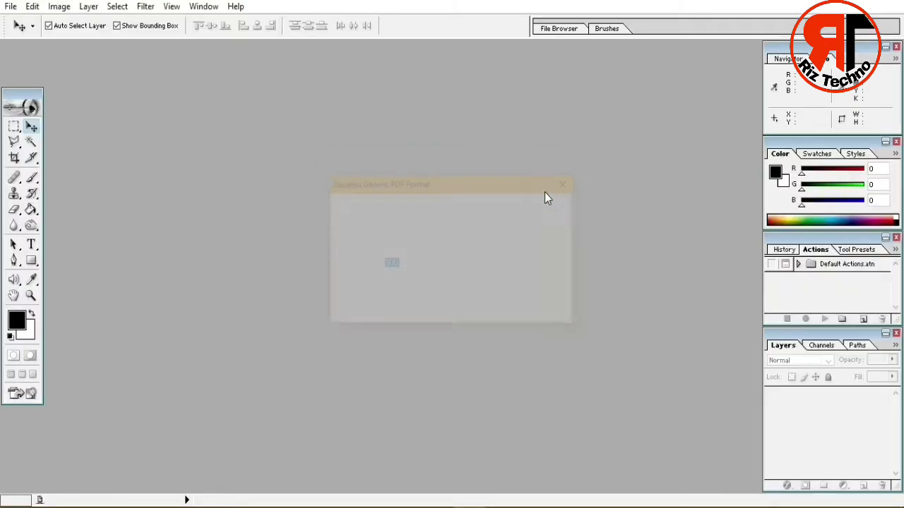
{"action": "left_click", "coordinate": [546, 212]}
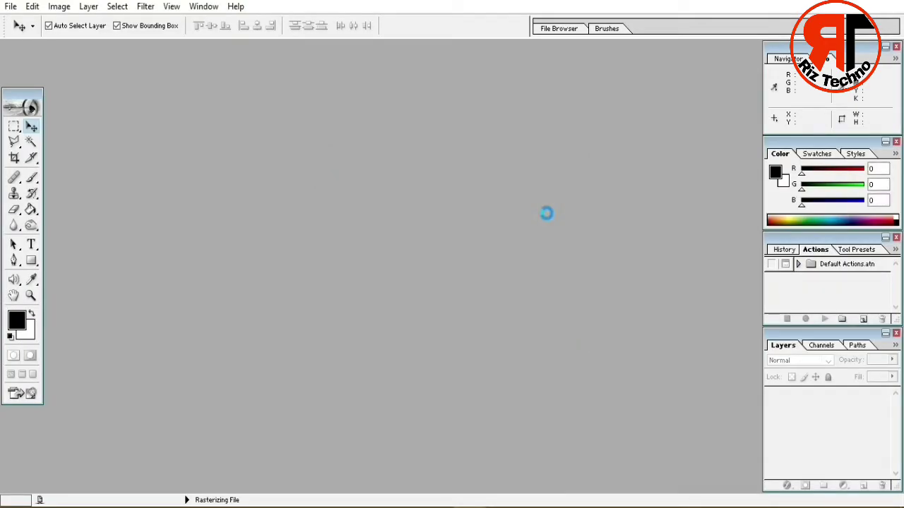
{"action": "left_click", "coordinate": [455, 95]}
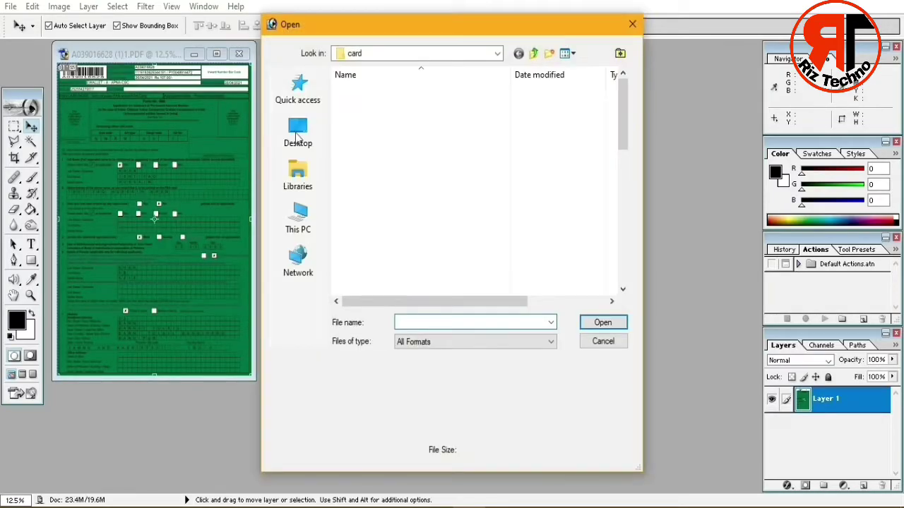
{"action": "left_click", "coordinate": [297, 133]}
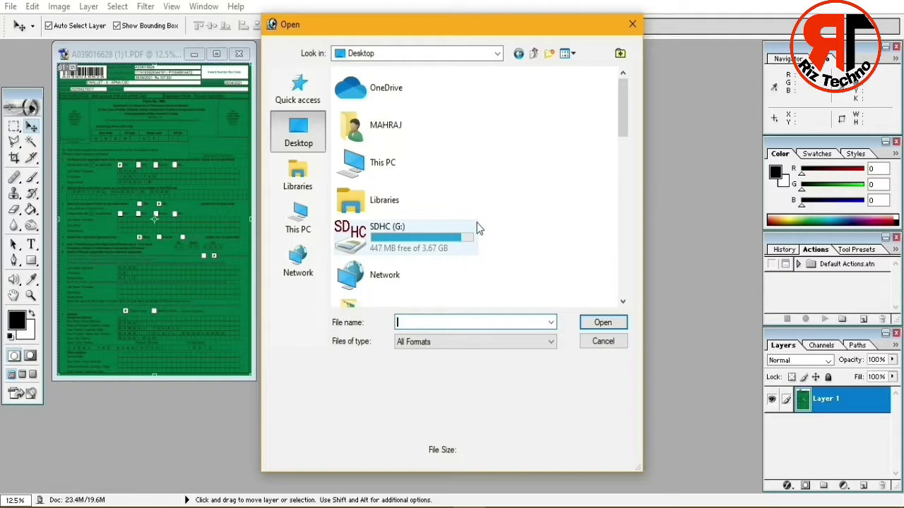
{"action": "scroll", "coordinate": [477, 222], "scroll_direction": "down", "scroll_amount": 5}
{"action": "scroll", "coordinate": [476, 222], "scroll_direction": "up", "scroll_amount": 4}
{"action": "scroll", "coordinate": [466, 223], "scroll_direction": "down", "scroll_amount": 5}
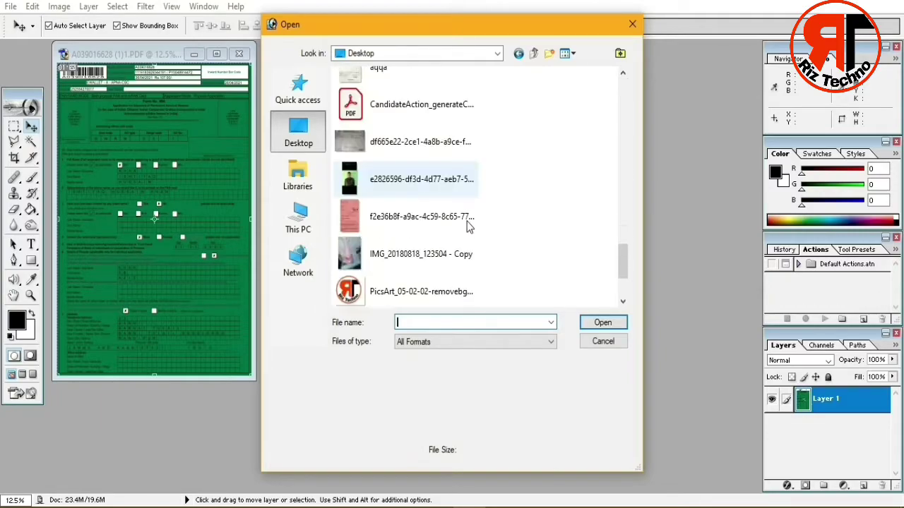
{"action": "scroll", "coordinate": [447, 156], "scroll_direction": "up", "scroll_amount": 4}
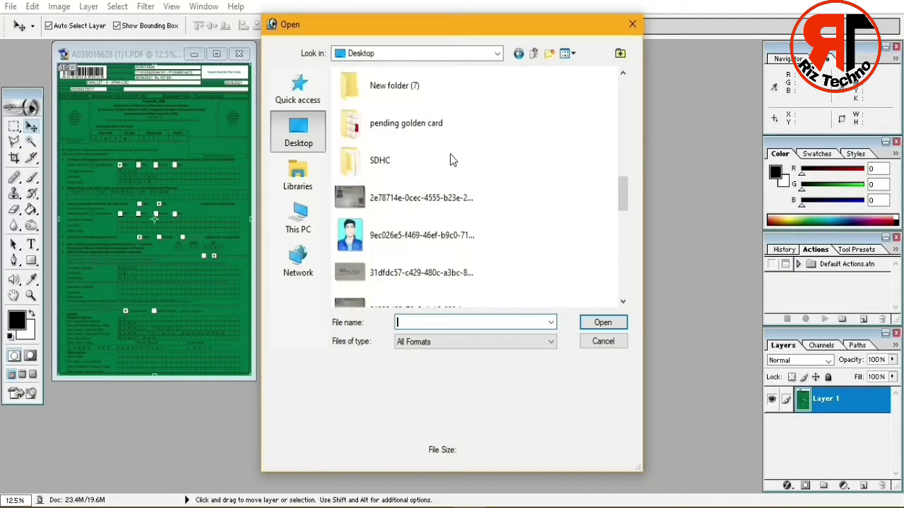
{"action": "left_click", "coordinate": [382, 226]}
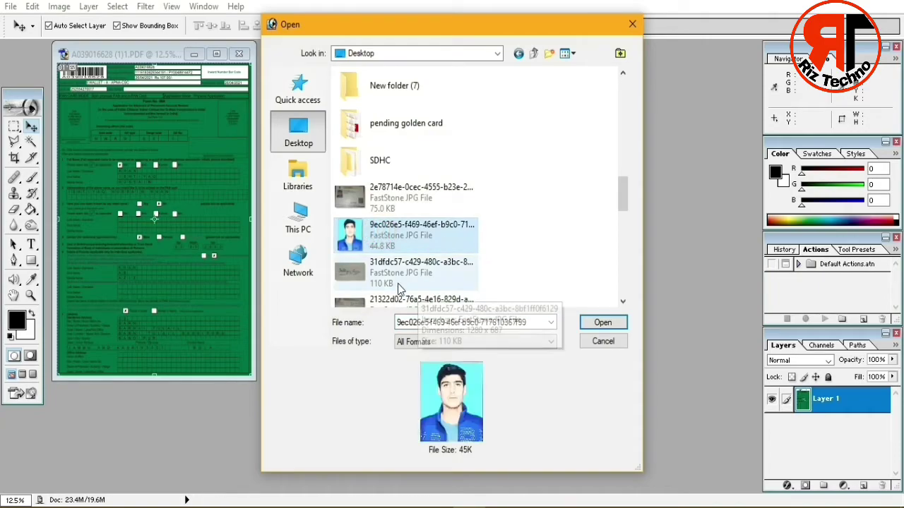
{"action": "left_click", "coordinate": [439, 269], "text": "ctrl"}
{"action": "left_click", "coordinate": [599, 325]}
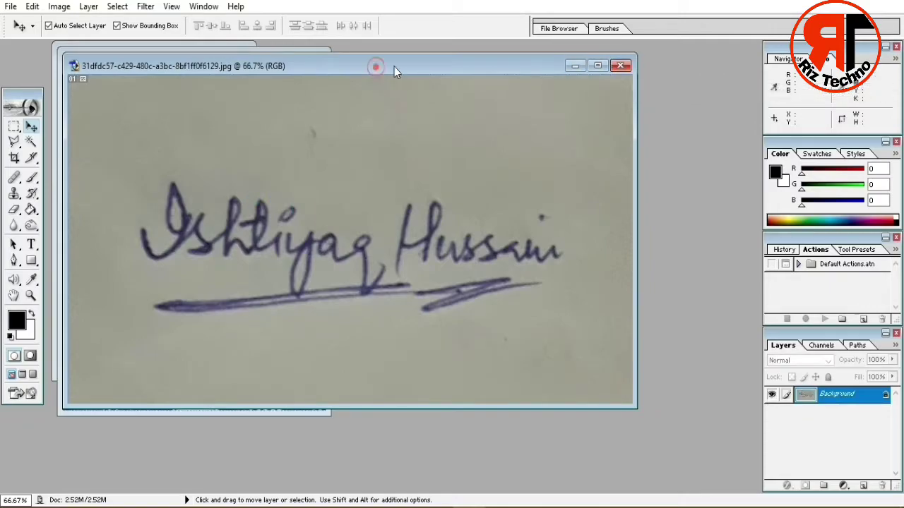
Step: Arrange the signature, photo and form windows so each one is visible
{"action": "left_click_drag", "start_coordinate": [394, 66], "coordinate": [777, 89]}
{"action": "left_click", "coordinate": [203, 62]}
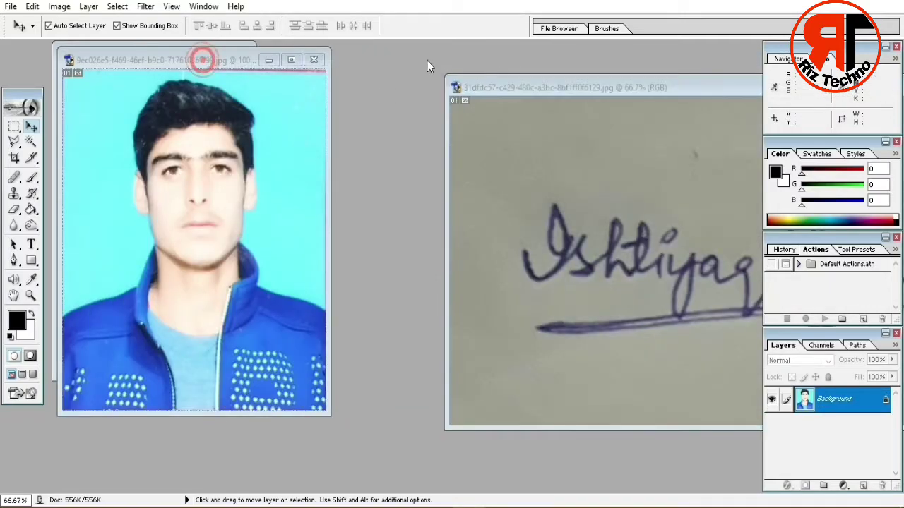
{"action": "left_click", "coordinate": [80, 79]}
{"action": "left_click_drag", "start_coordinate": [141, 62], "coordinate": [438, 78]}
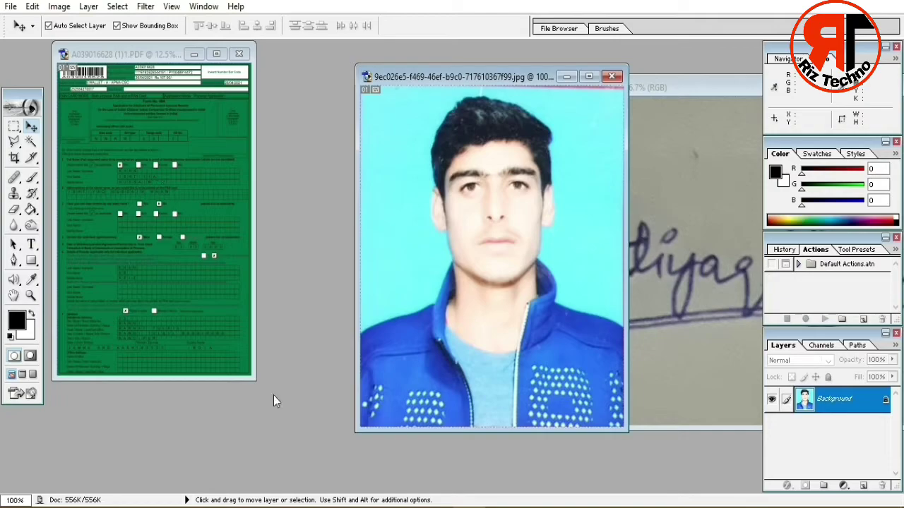
Step: Enlarge the form page's document window, making it wider and taller
{"action": "left_click", "coordinate": [255, 384]}
{"action": "left_click_drag", "start_coordinate": [255, 382], "coordinate": [301, 381]}
{"action": "left_click_drag", "start_coordinate": [185, 384], "coordinate": [186, 448]}
Step: Select the whole passport photo, drag it onto the form's top-left as Layer 2, and minimize the photo
{"action": "left_click", "coordinate": [506, 211]}
{"action": "key", "text": "a"}
{"action": "left_click_drag", "start_coordinate": [507, 280], "coordinate": [460, 286]}
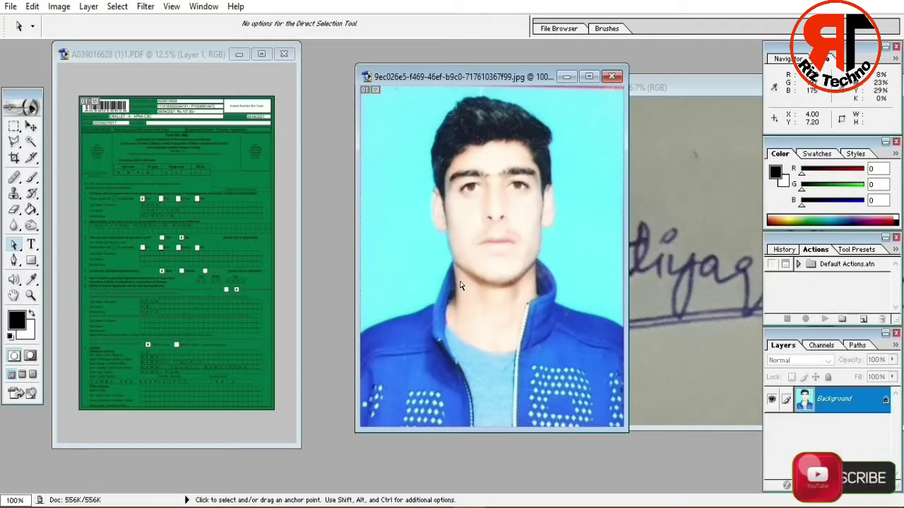
{"action": "key", "text": "ctrl+a"}
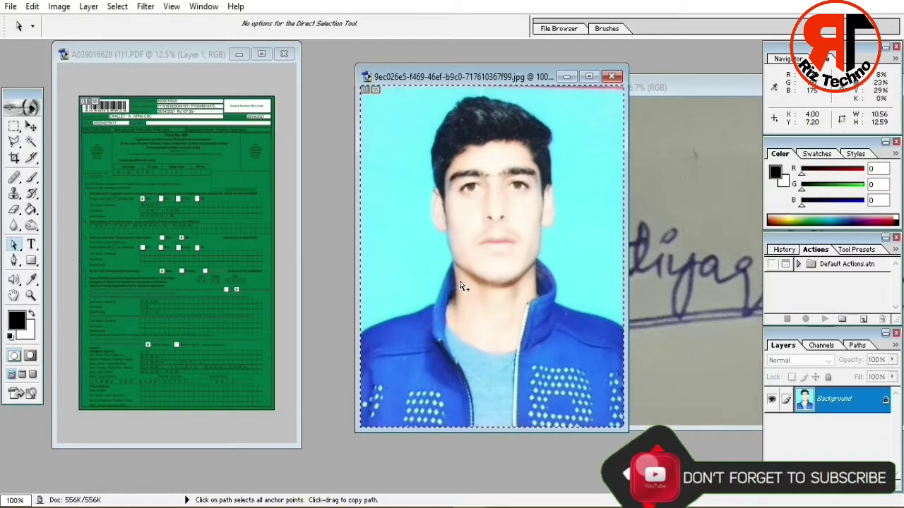
{"action": "key", "text": "ctrl+c"}
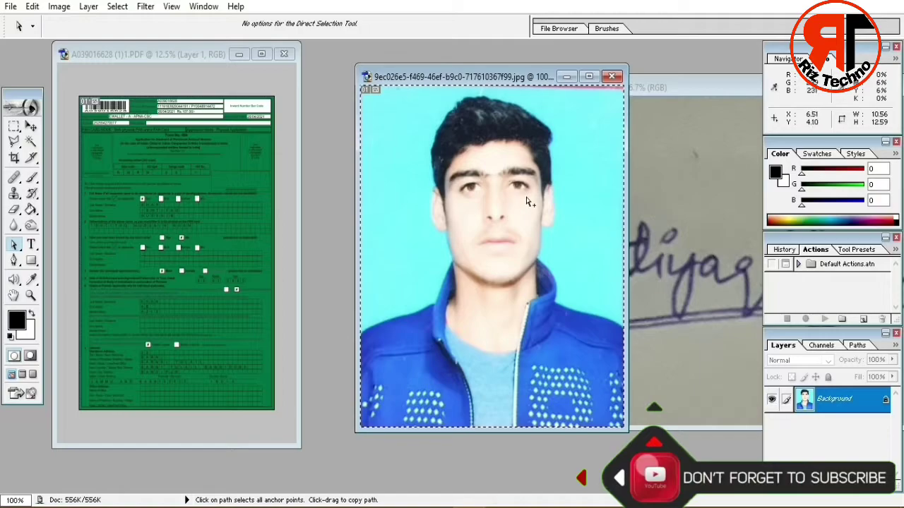
{"action": "left_click", "coordinate": [31, 126]}
{"action": "left_click_drag", "start_coordinate": [468, 217], "coordinate": [126, 160]}
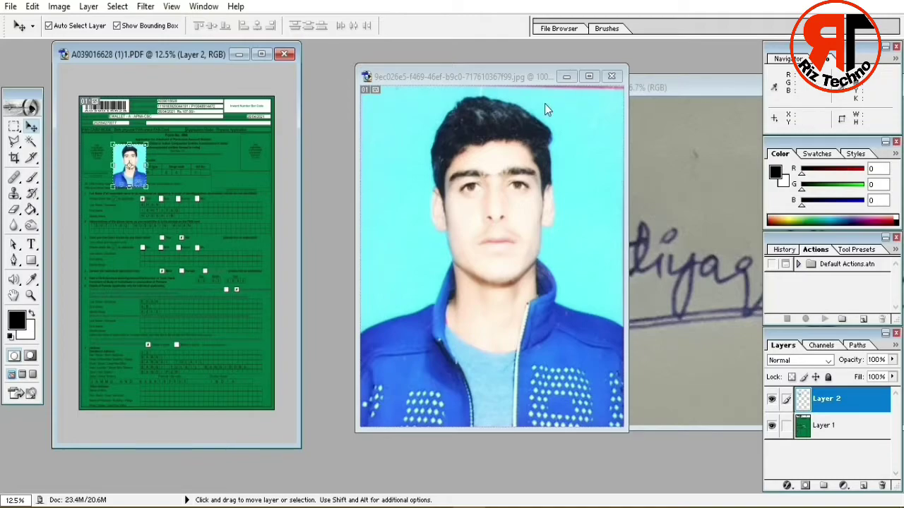
{"action": "left_click", "coordinate": [566, 76]}
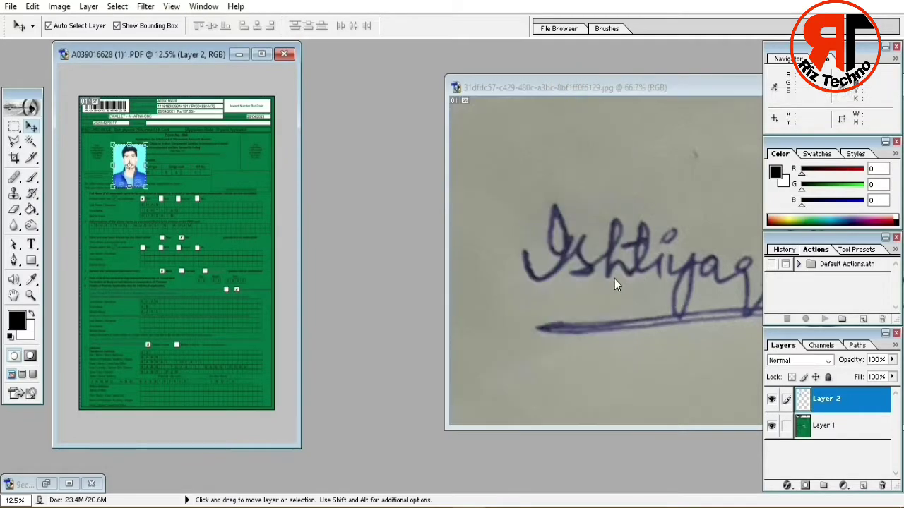
Step: Marquee-select the signature, drag it onto the form as Layer 3, and maximize the form window
{"action": "left_click", "coordinate": [656, 85]}
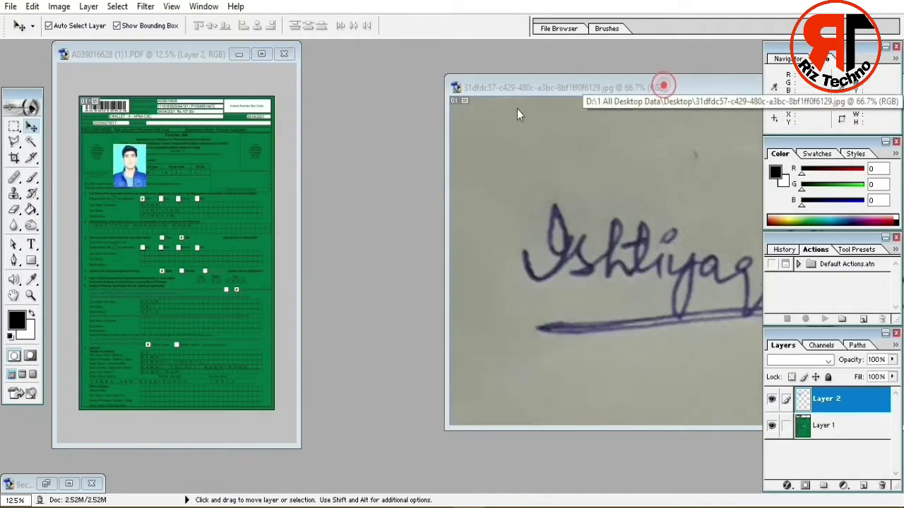
{"action": "mouse_move", "coordinate": [690, 86]}
{"action": "left_mouse_down"}
{"action": "mouse_move", "coordinate": [466, 122]}
{"action": "mouse_move", "coordinate": [473, 104]}
{"action": "left_mouse_up"}
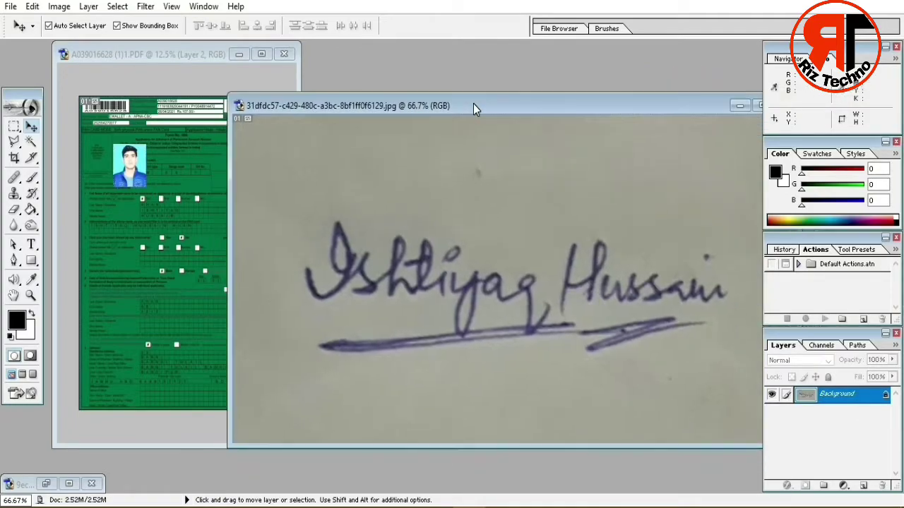
{"action": "left_click", "coordinate": [15, 127]}
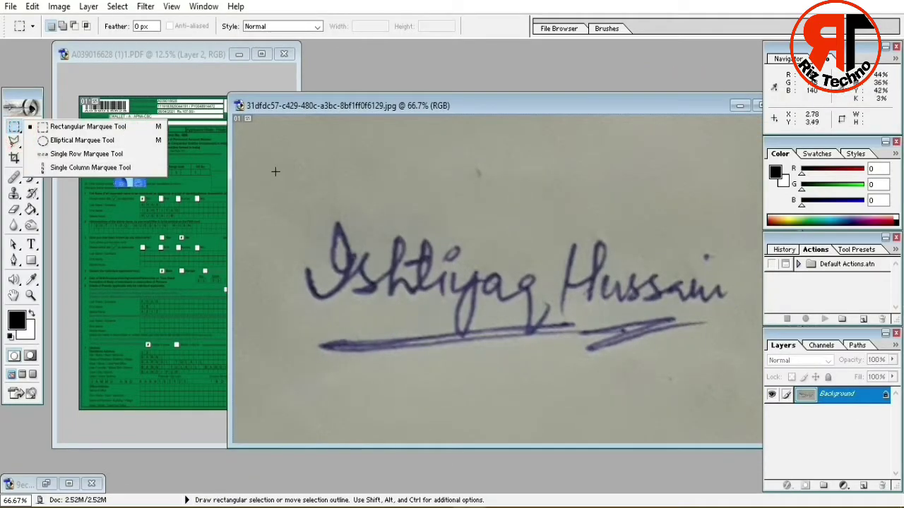
{"action": "left_click", "coordinate": [70, 123]}
{"action": "left_click_drag", "start_coordinate": [270, 165], "coordinate": [339, 416]}
{"action": "left_click_drag", "start_coordinate": [758, 401], "coordinate": [760, 404]}
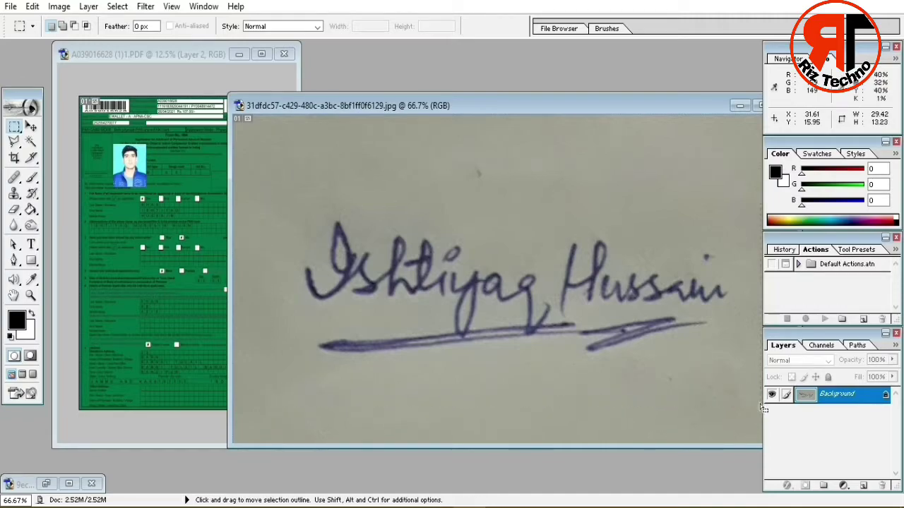
{"action": "left_click", "coordinate": [31, 125]}
{"action": "left_click_drag", "start_coordinate": [512, 295], "coordinate": [116, 258]}
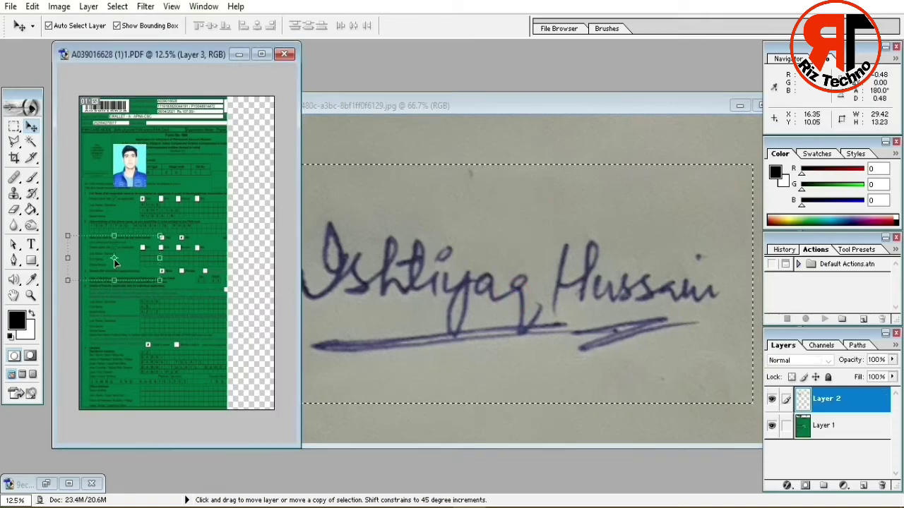
{"action": "left_click", "coordinate": [260, 53]}
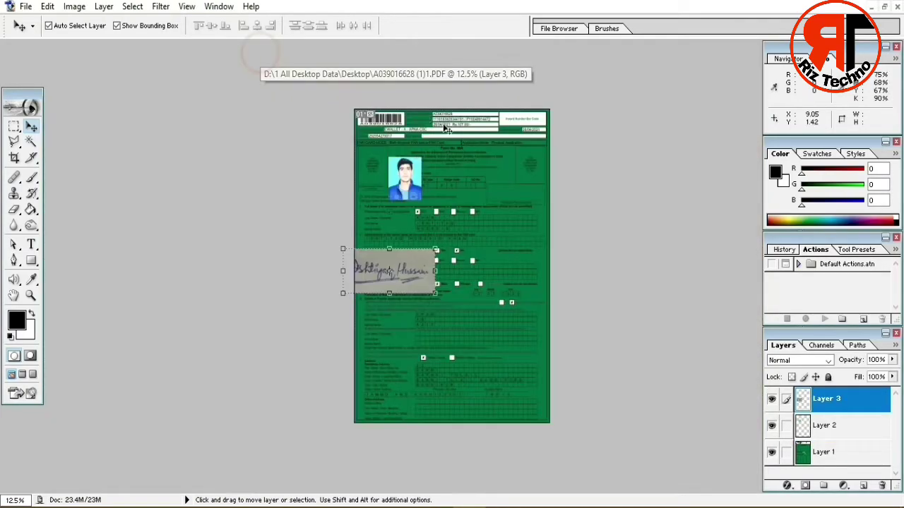
Step: At 25% zoom, move the photo into the top-left box and shorten it to fit
{"action": "key", "text": "ctrl+space"}
{"action": "left_click", "coordinate": [496, 191]}
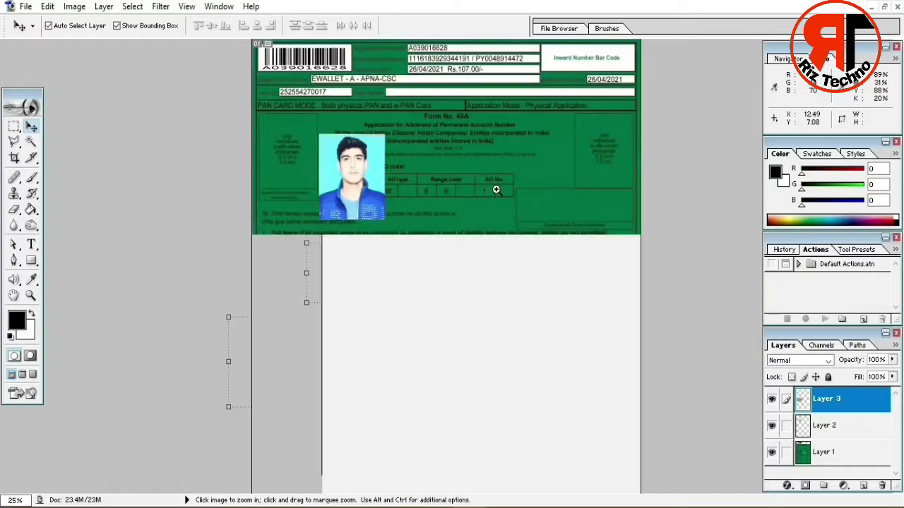
{"action": "left_click", "coordinate": [376, 187]}
{"action": "left_click_drag", "start_coordinate": [374, 184], "coordinate": [317, 152]}
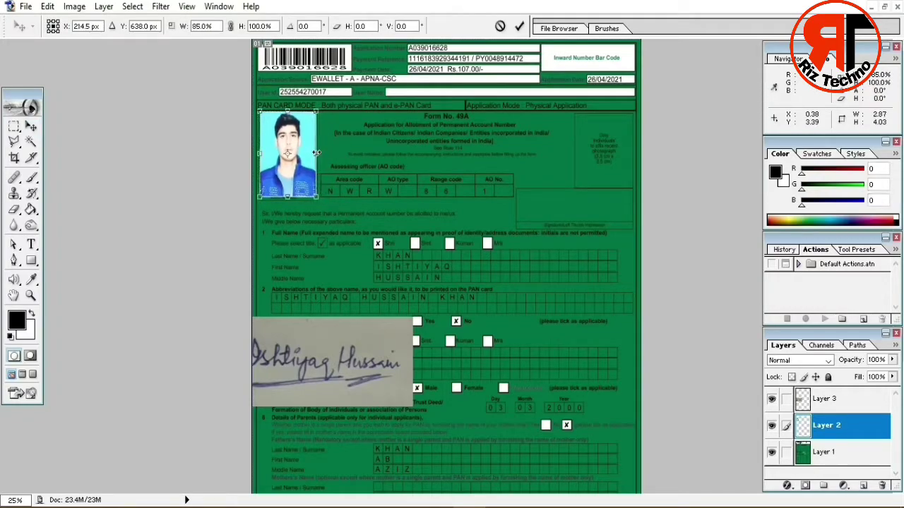
{"action": "mouse_move", "coordinate": [286, 197]}
{"action": "left_mouse_down"}
{"action": "mouse_move", "coordinate": [286, 177]}
{"action": "mouse_move", "coordinate": [286, 185]}
{"action": "left_mouse_up"}
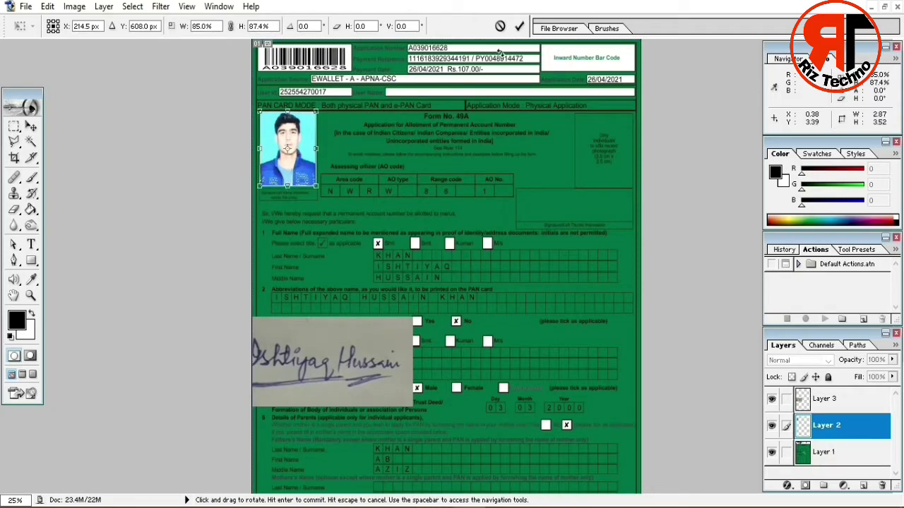
{"action": "left_click", "coordinate": [519, 26]}
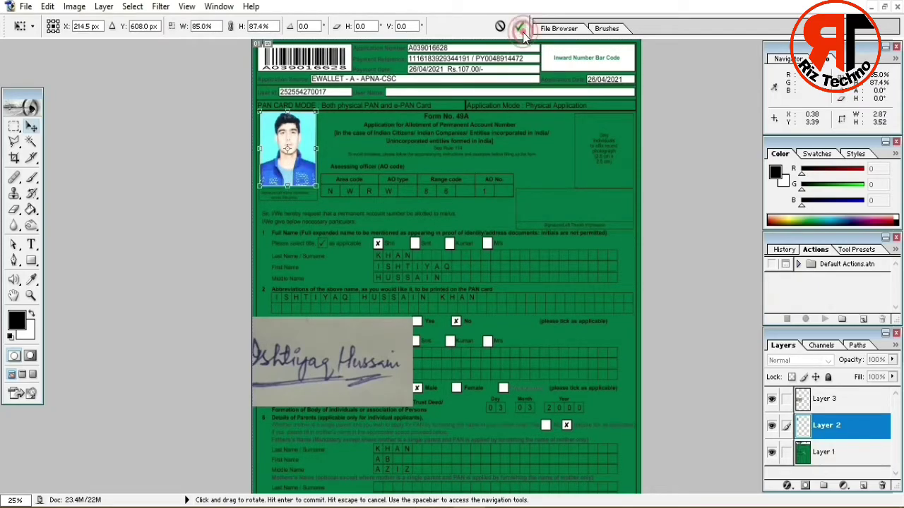
Step: Duplicate the photo as Layer 2 copy into the top-right photo box
{"action": "left_click", "coordinate": [285, 153]}
{"action": "left_click", "coordinate": [285, 153]}
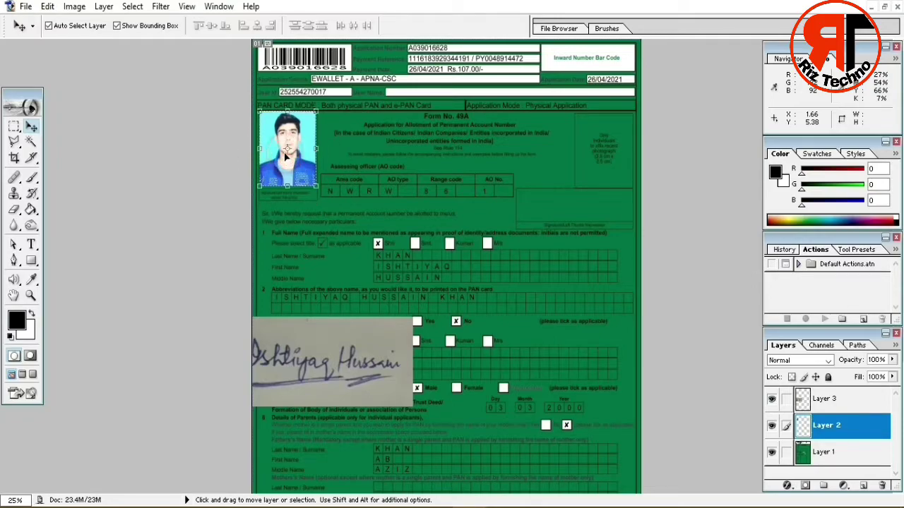
{"action": "left_click_drag", "start_coordinate": [286, 157], "coordinate": [603, 162]}
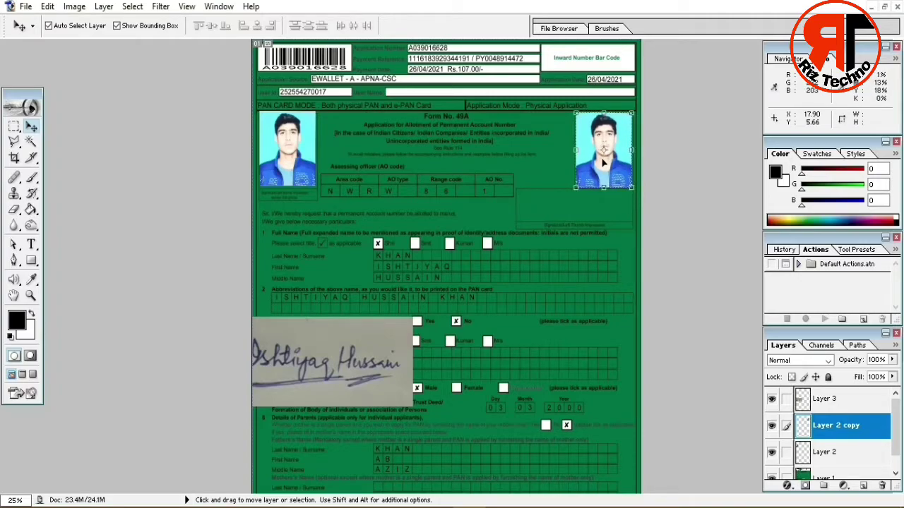
Step: Move the signature up and scale it down into the box under the left photo
{"action": "mouse_move", "coordinate": [329, 380]}
{"action": "left_mouse_down"}
{"action": "mouse_move", "coordinate": [338, 247]}
{"action": "mouse_move", "coordinate": [362, 249]}
{"action": "left_mouse_up"}
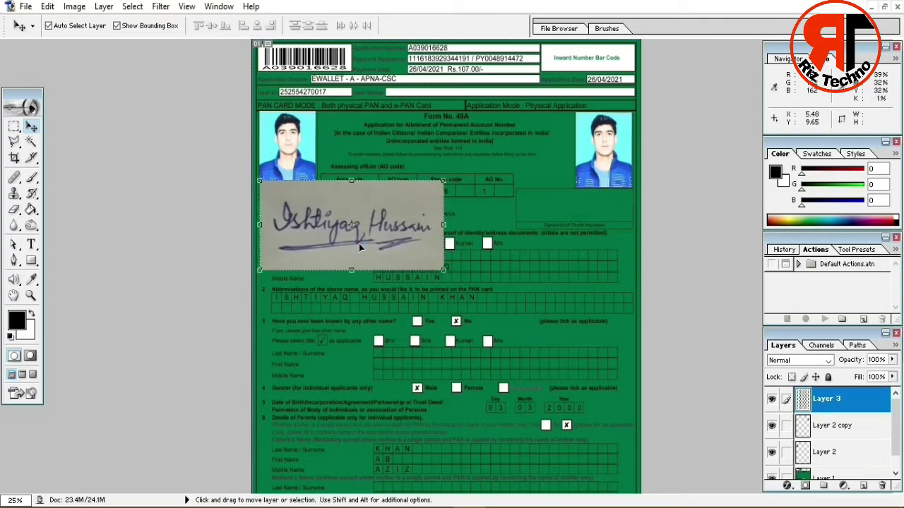
{"action": "mouse_move", "coordinate": [442, 270]}
{"action": "left_mouse_down"}
{"action": "mouse_move", "coordinate": [413, 240]}
{"action": "mouse_move", "coordinate": [323, 207]}
{"action": "left_mouse_up"}
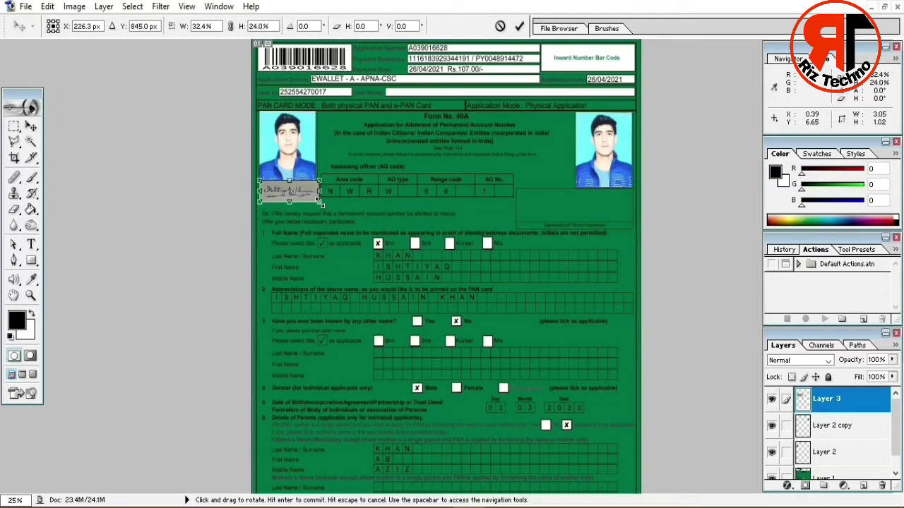
{"action": "left_click", "coordinate": [519, 26]}
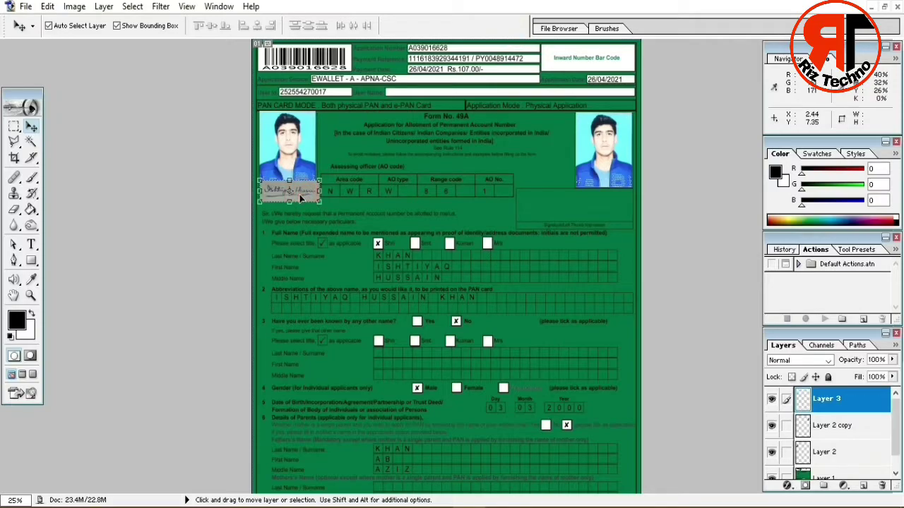
Step: Copy the signature as Layer 3 copy into the right signature box and enlarge it to fit
{"action": "key", "text": "alt"}
{"action": "mouse_move", "coordinate": [299, 197]}
{"action": "left_mouse_down"}
{"action": "mouse_move", "coordinate": [568, 217]}
{"action": "mouse_move", "coordinate": [558, 211]}
{"action": "left_mouse_up"}
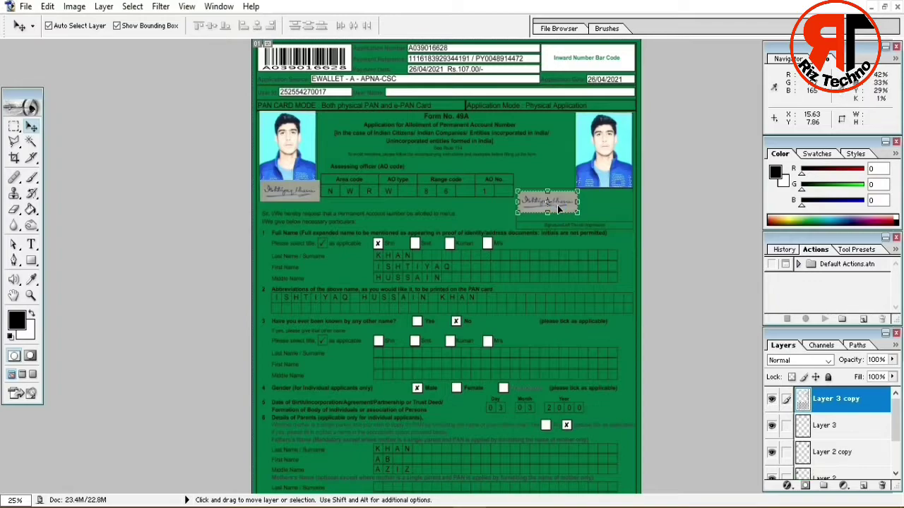
{"action": "mouse_move", "coordinate": [577, 211]}
{"action": "left_mouse_down"}
{"action": "mouse_move", "coordinate": [590, 224]}
{"action": "mouse_move", "coordinate": [637, 230]}
{"action": "left_mouse_up"}
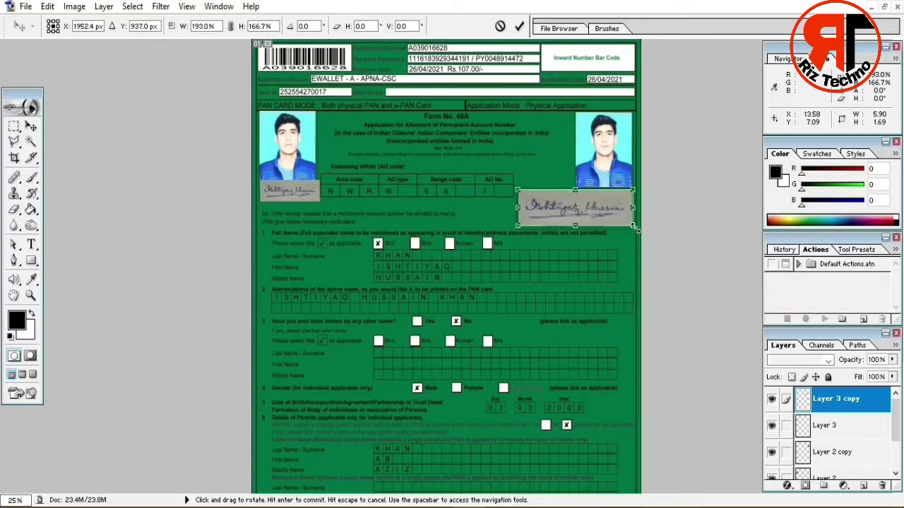
{"action": "left_click", "coordinate": [519, 28]}
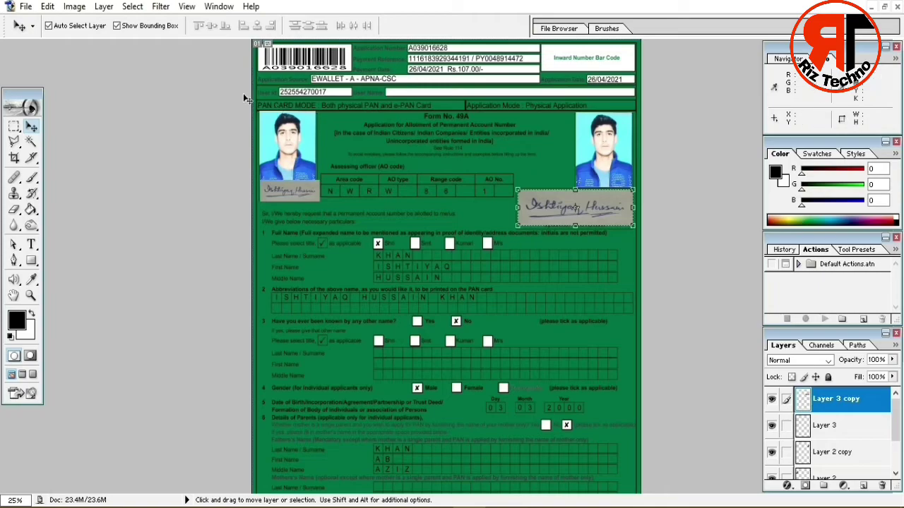
Step: Save the form page as JPEG 'first page' on the Desktop with default quality
{"action": "left_click", "coordinate": [28, 6]}
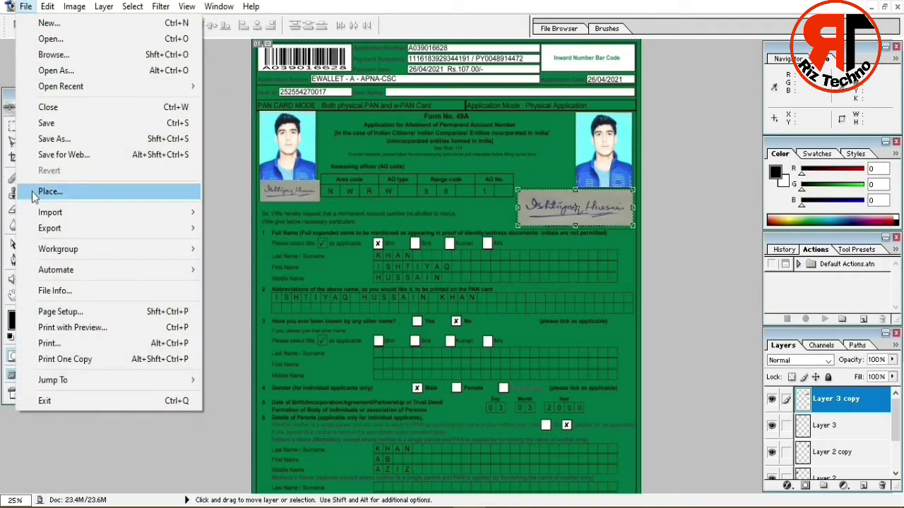
{"action": "left_click", "coordinate": [72, 133]}
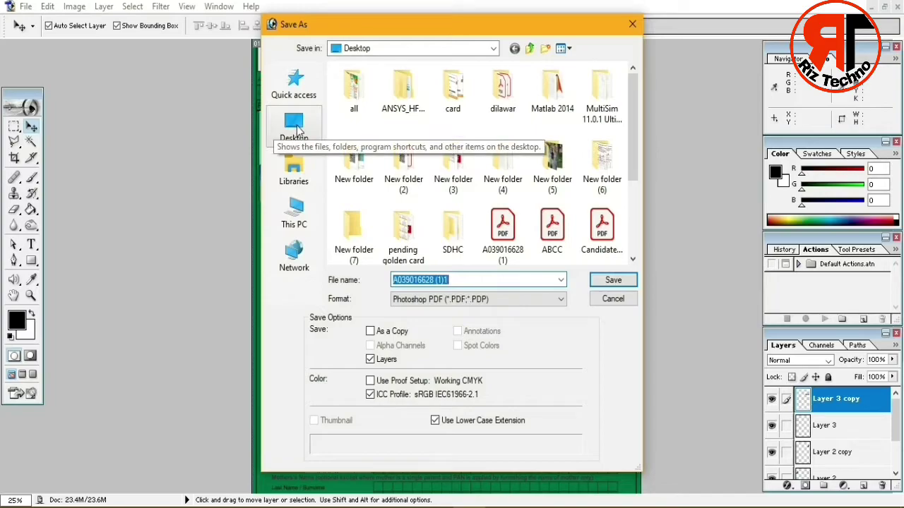
{"action": "left_click", "coordinate": [295, 127]}
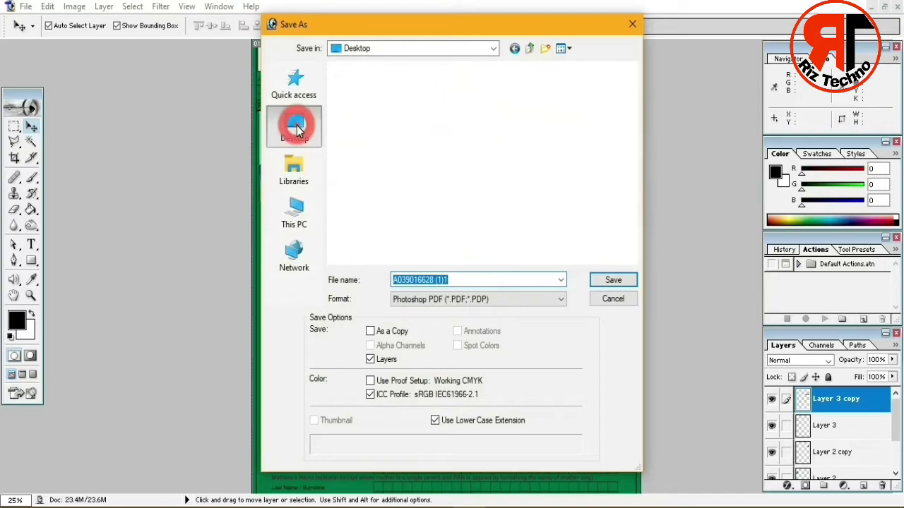
{"action": "left_click", "coordinate": [523, 299]}
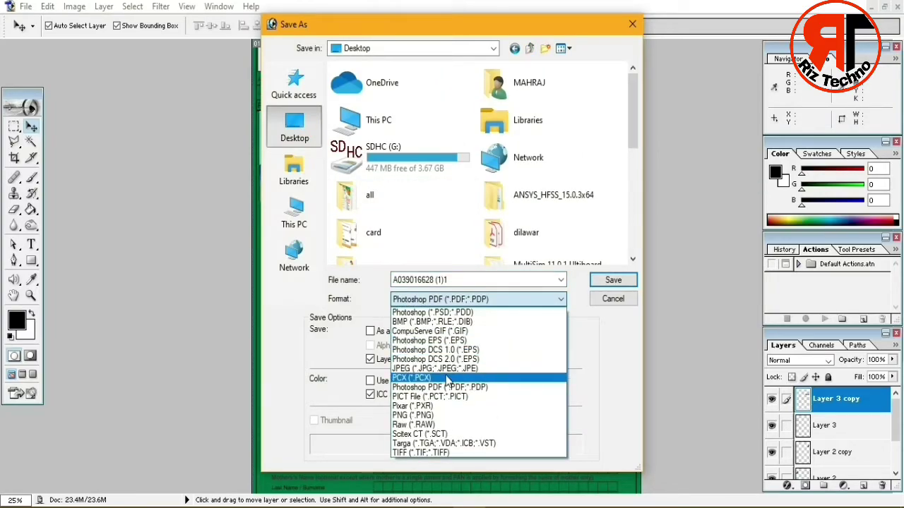
{"action": "left_click", "coordinate": [480, 368]}
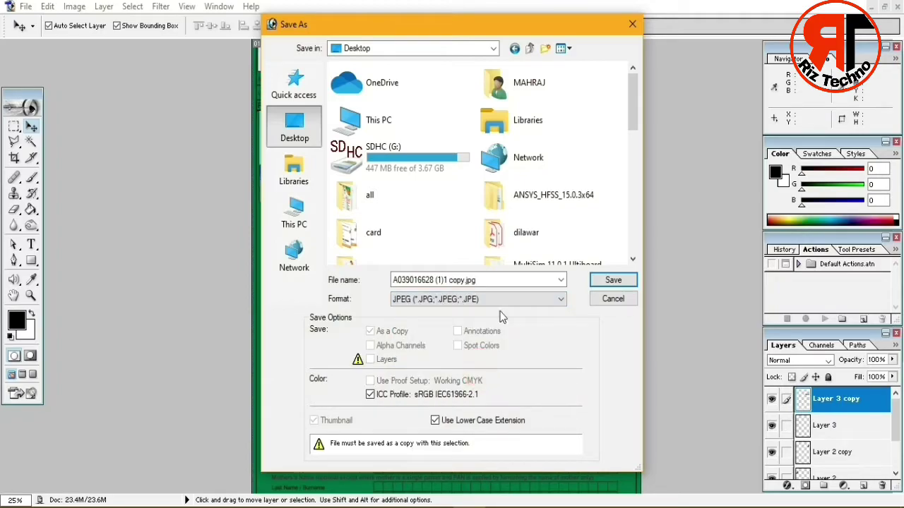
{"action": "double_click", "coordinate": [475, 282]}
{"action": "type", "text": "first page"}
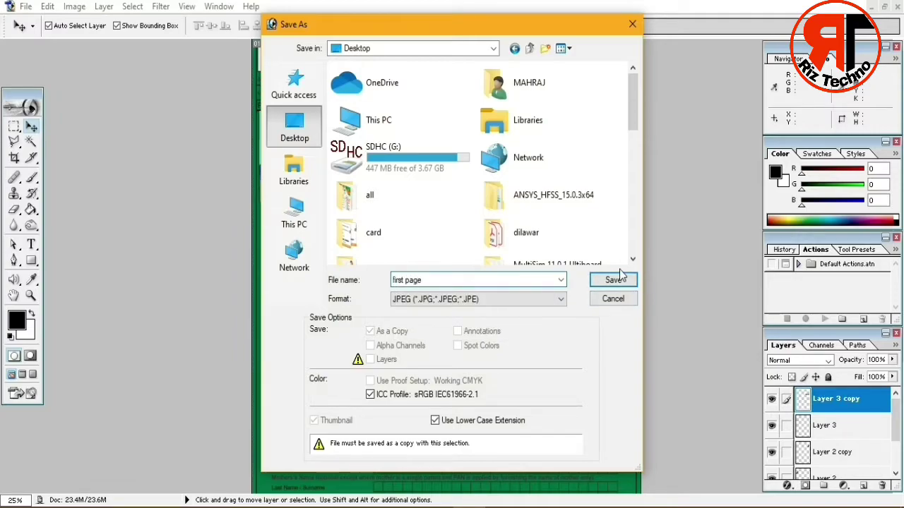
{"action": "left_click", "coordinate": [612, 280]}
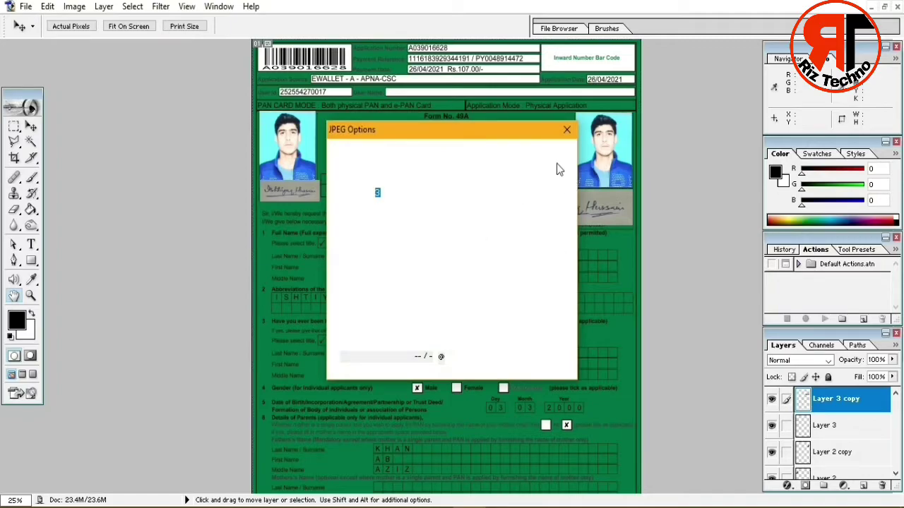
{"action": "left_click", "coordinate": [558, 153]}
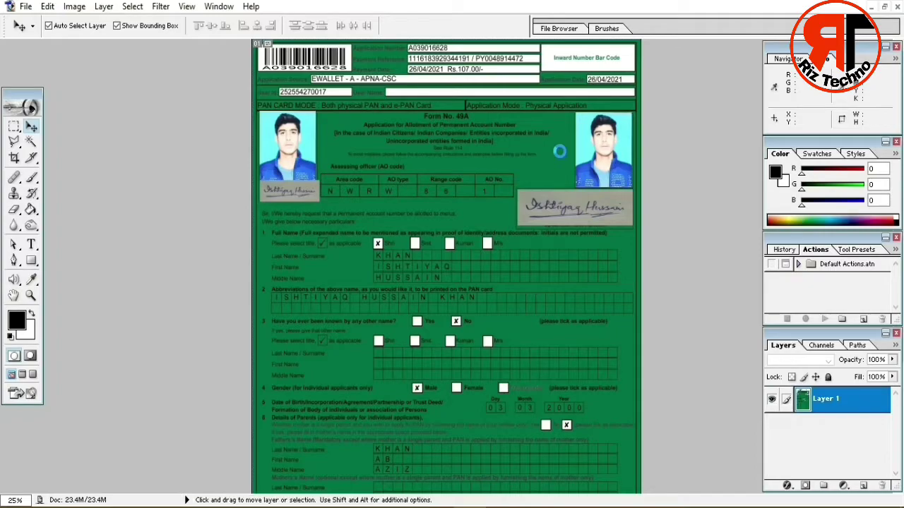
{"action": "left_click", "coordinate": [884, 6]}
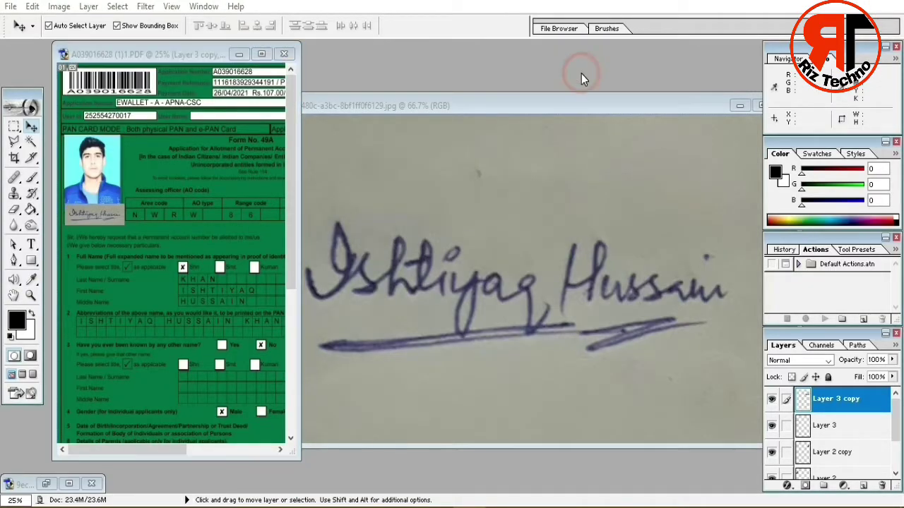
Step: Open the filled form PDF from the Desktop and rasterize its page 2
{"action": "double_click", "coordinate": [581, 73]}
{"action": "scroll", "coordinate": [613, 210], "scroll_direction": "down", "scroll_amount": 3}
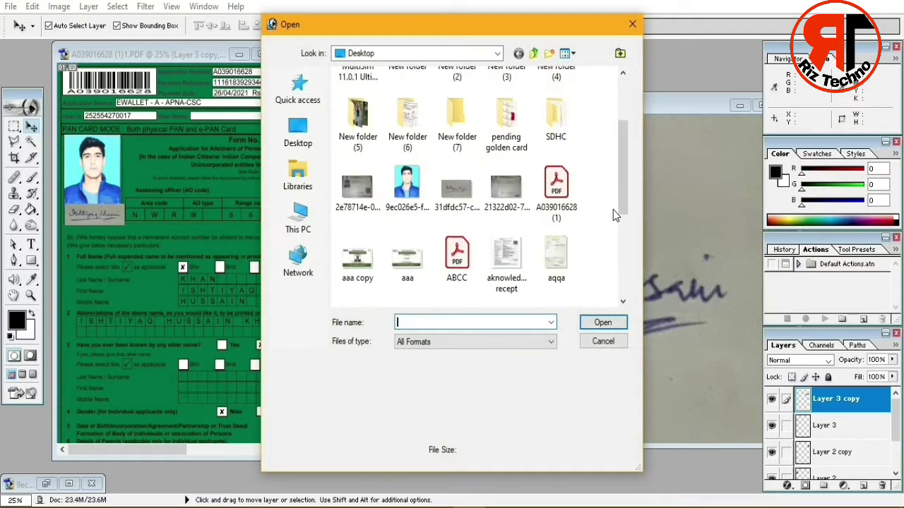
{"action": "left_click", "coordinate": [564, 118]}
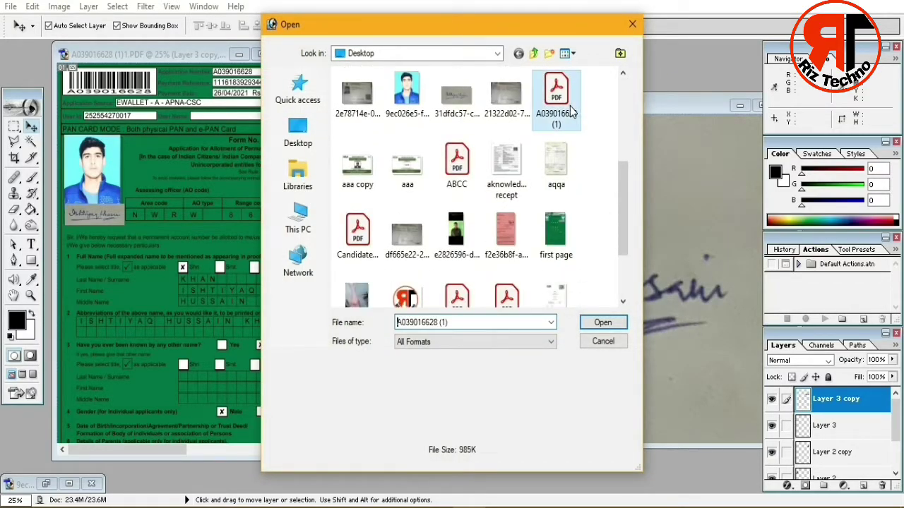
{"action": "left_click", "coordinate": [601, 324]}
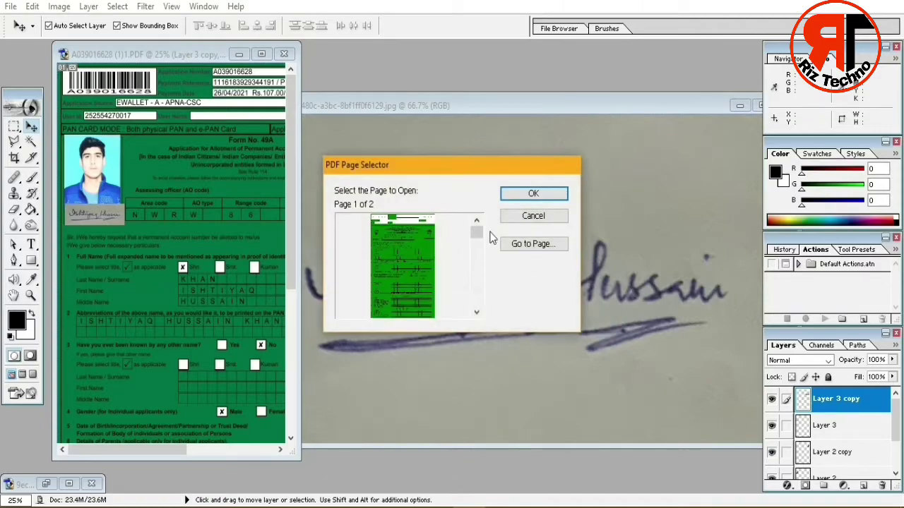
{"action": "left_click_drag", "start_coordinate": [477, 237], "coordinate": [478, 317]}
{"action": "left_click", "coordinate": [533, 192]}
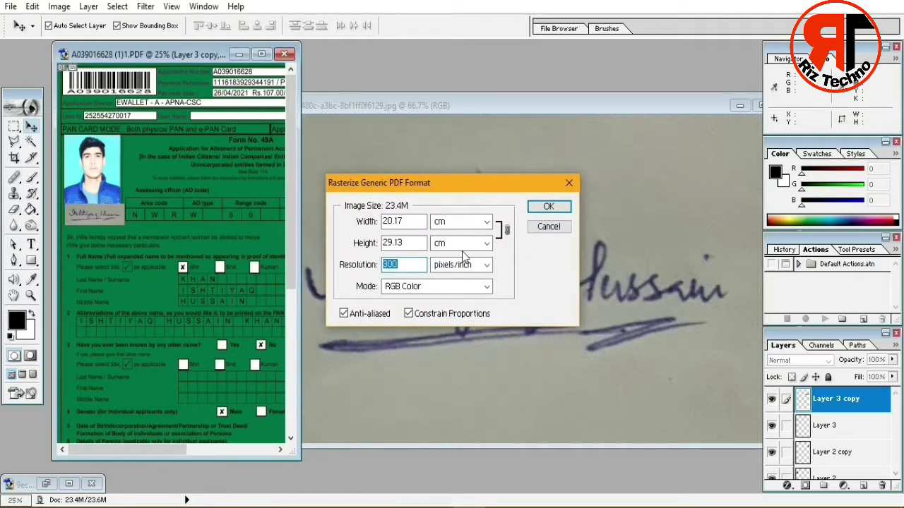
{"action": "left_click", "coordinate": [549, 207]}
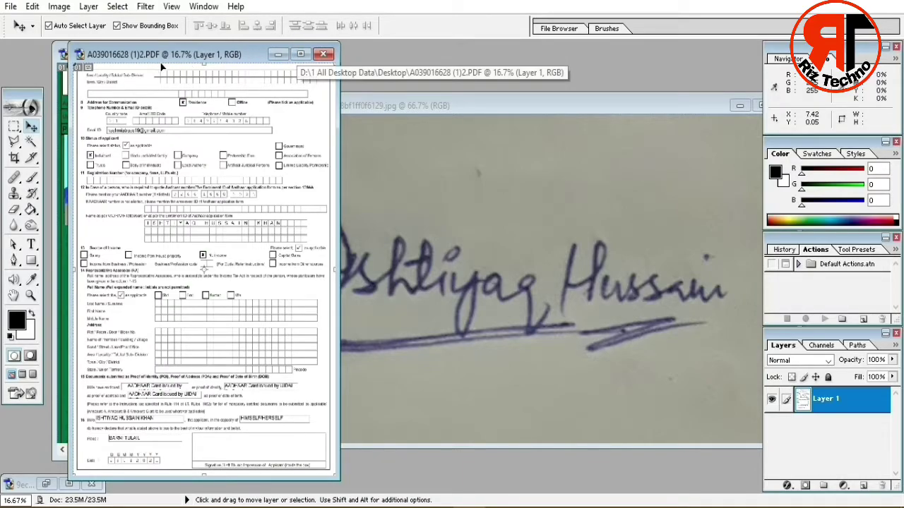
Step: Save the page 2 document to the Desktop as JPEG 'second page'
{"action": "left_click", "coordinate": [155, 57]}
{"action": "left_click", "coordinate": [11, 6]}
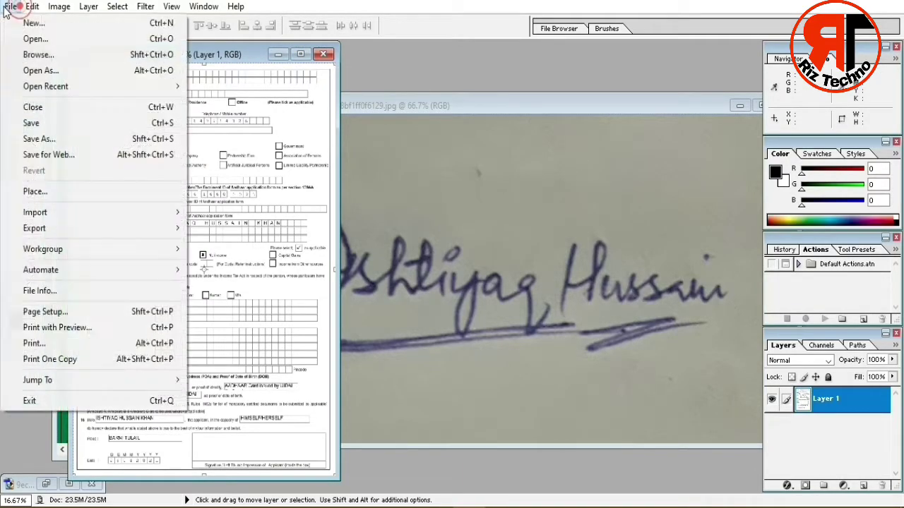
{"action": "left_click", "coordinate": [104, 141]}
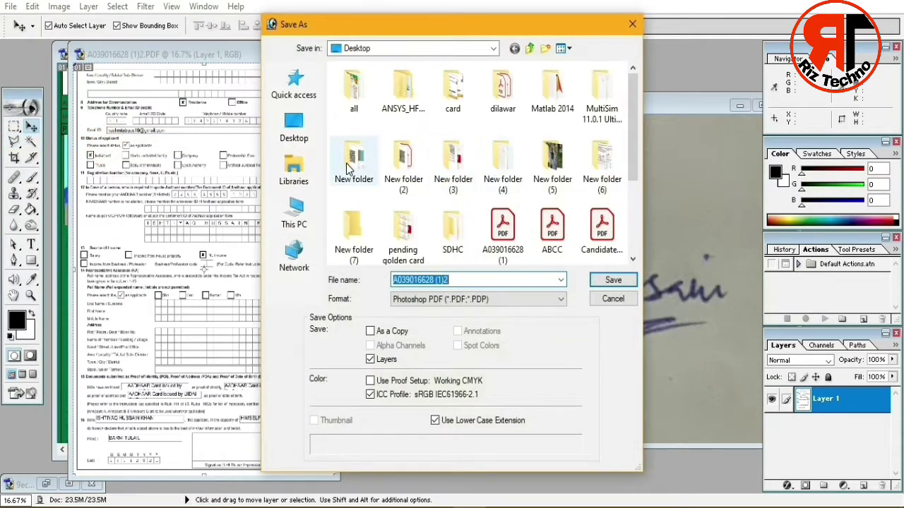
{"action": "left_click", "coordinate": [300, 141]}
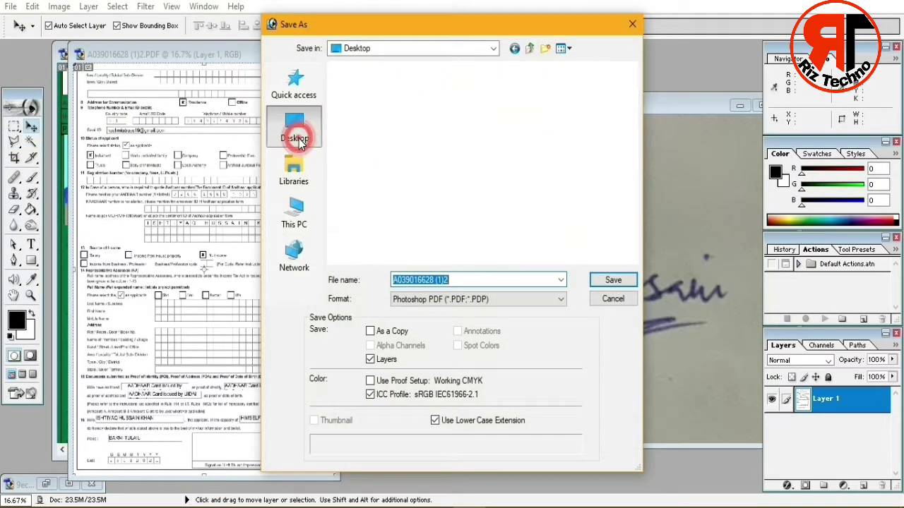
{"action": "left_click", "coordinate": [498, 299]}
{"action": "left_click", "coordinate": [434, 369]}
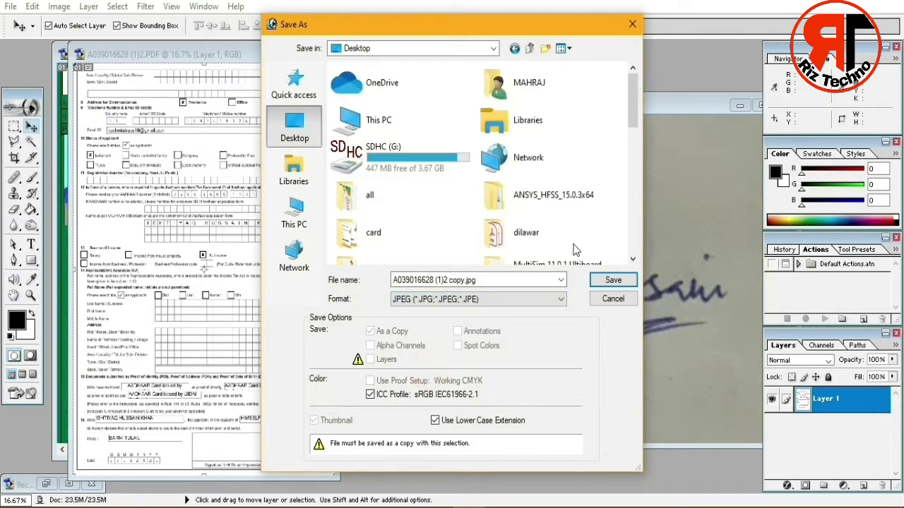
{"action": "left_click", "coordinate": [486, 279]}
{"action": "type", "text": "second page"}
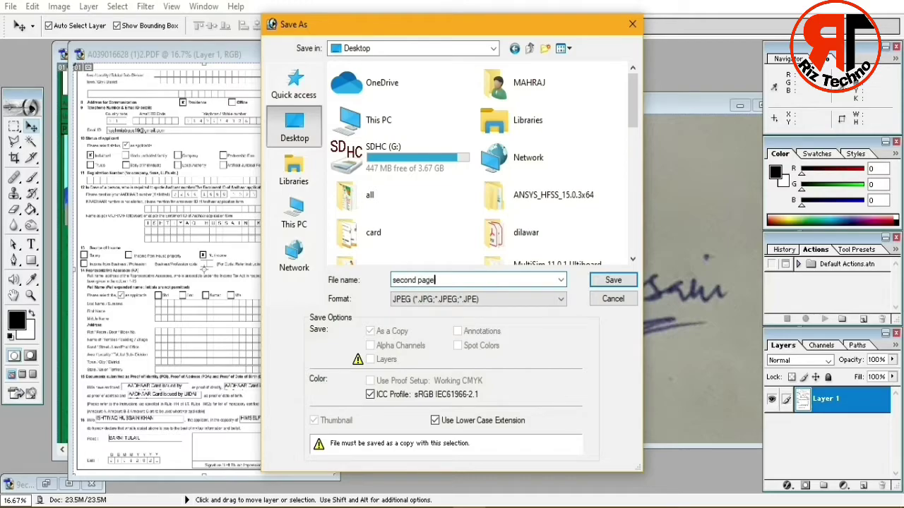
{"action": "left_click", "coordinate": [599, 281]}
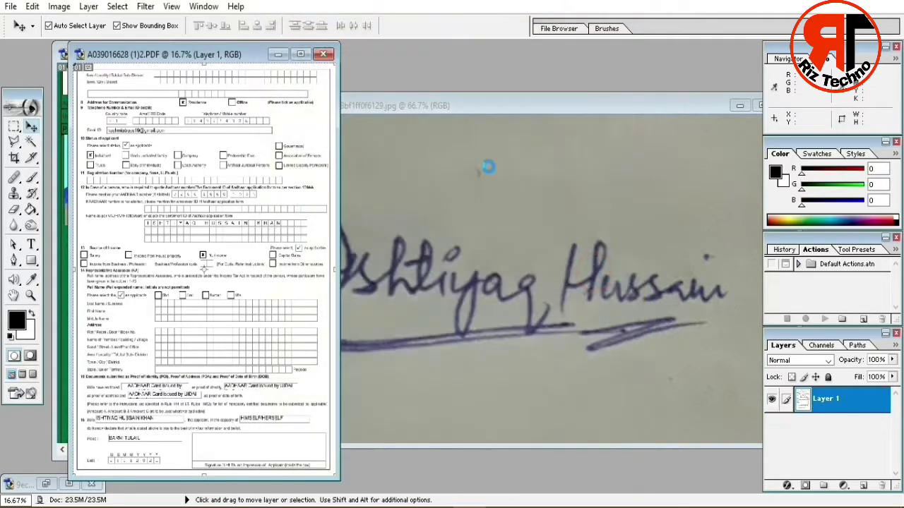
Step: Accept the JPEG options, then open and rasterize Untitled Document.pdf from the Desktop
{"action": "left_click", "coordinate": [546, 154]}
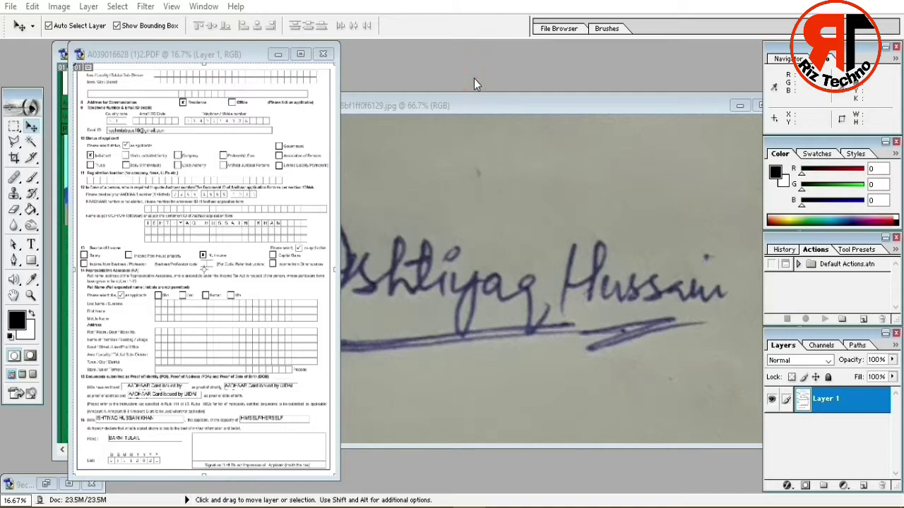
{"action": "key", "text": "ctrl+o"}
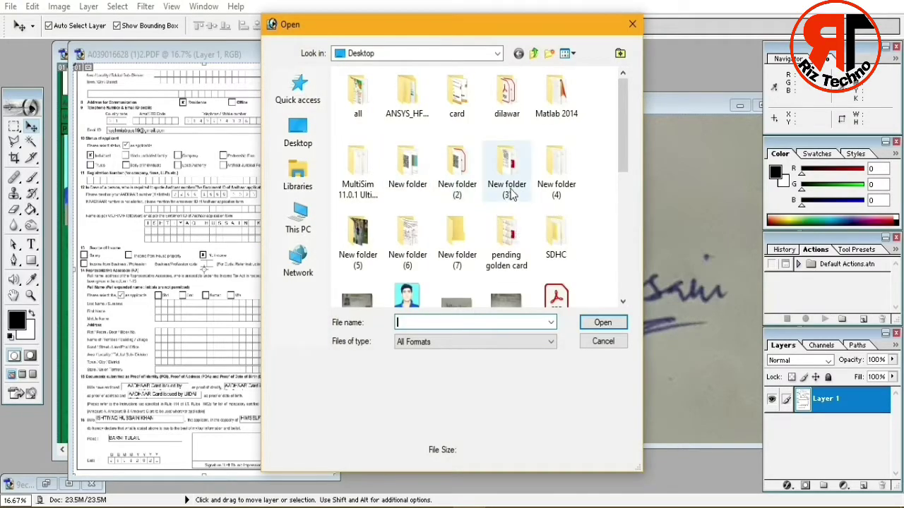
{"action": "scroll", "coordinate": [537, 215], "scroll_direction": "down", "scroll_amount": 1}
{"action": "scroll", "coordinate": [536, 215], "scroll_direction": "down", "scroll_amount": 3}
{"action": "scroll", "coordinate": [536, 215], "scroll_direction": "up", "scroll_amount": 1}
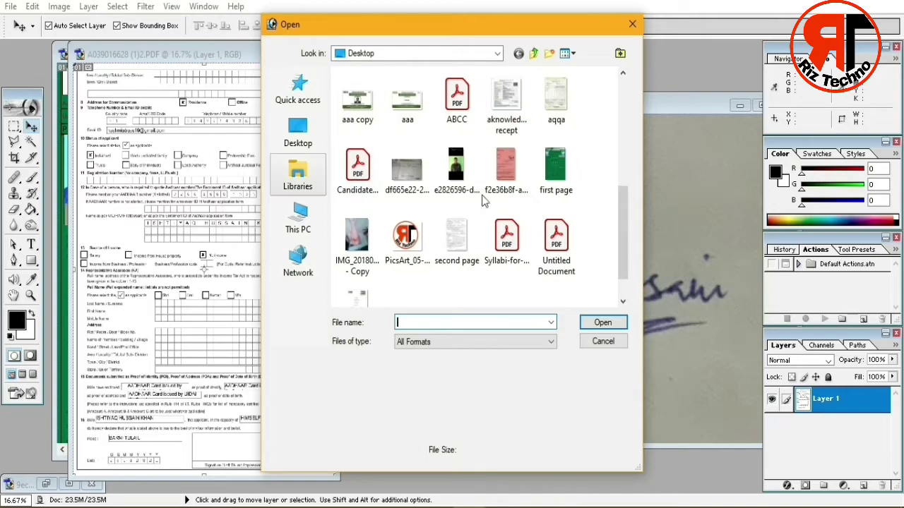
{"action": "left_click", "coordinate": [570, 255]}
{"action": "left_click", "coordinate": [603, 323]}
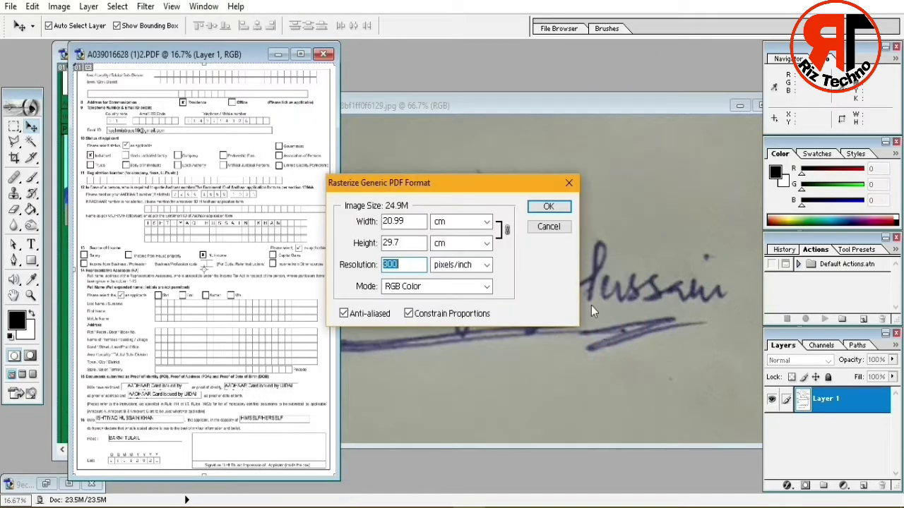
{"action": "left_click", "coordinate": [555, 207]}
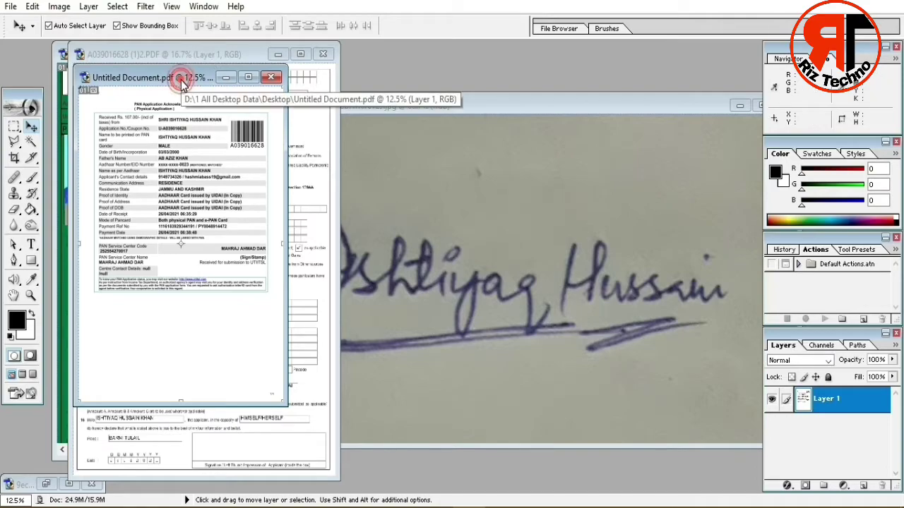
Step: Save the PAN receipt page to the Desktop as a Low-quality JPEG named 'third page'
{"action": "left_click", "coordinate": [10, 6]}
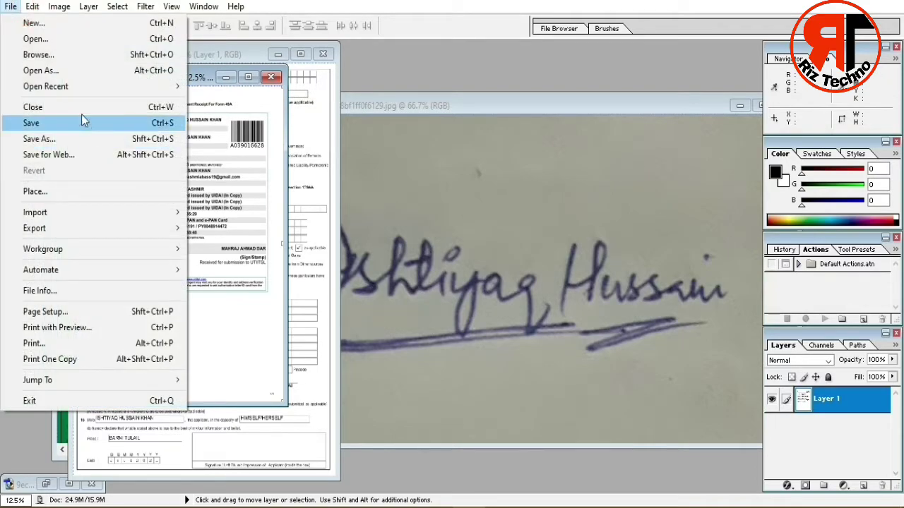
{"action": "left_click", "coordinate": [54, 143]}
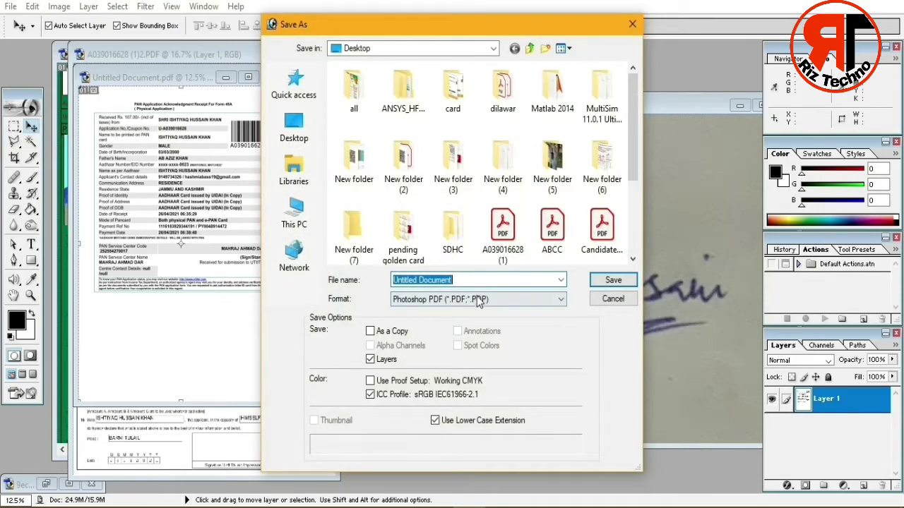
{"action": "left_click", "coordinate": [478, 300]}
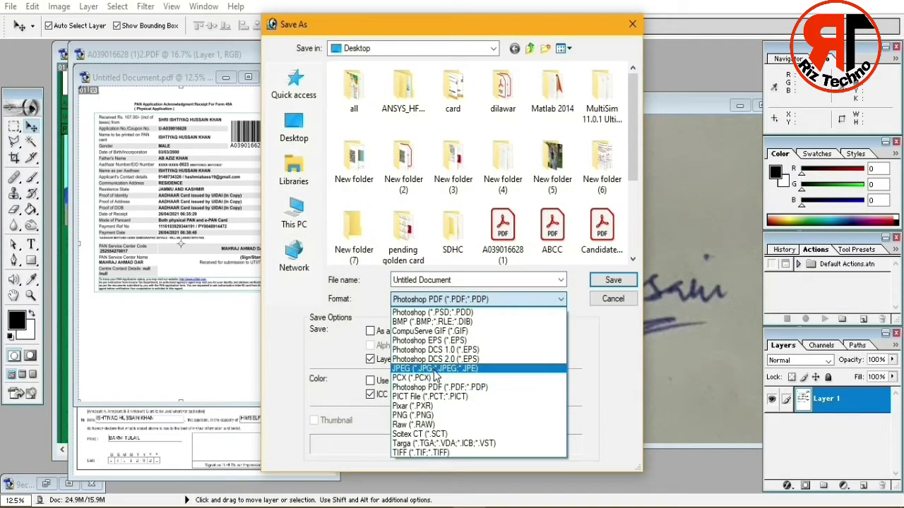
{"action": "left_click", "coordinate": [434, 369]}
{"action": "double_click", "coordinate": [492, 279]}
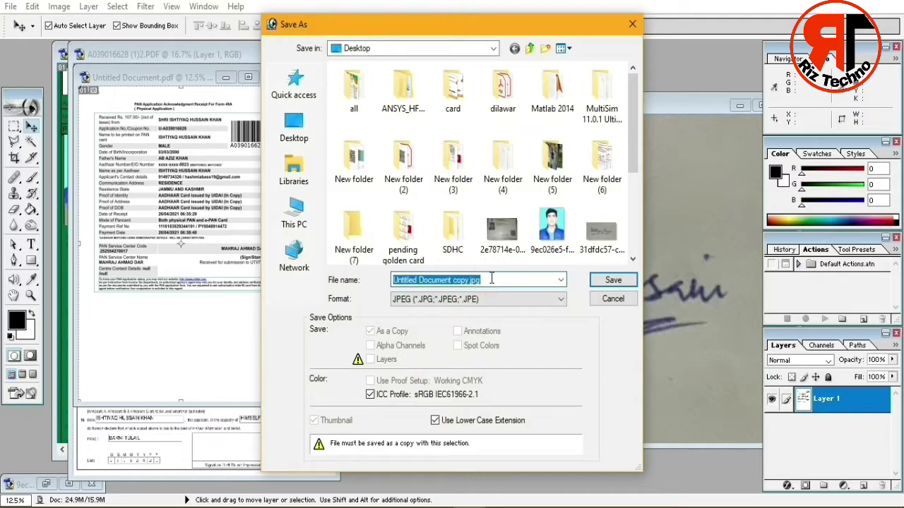
{"action": "type", "text": "third page"}
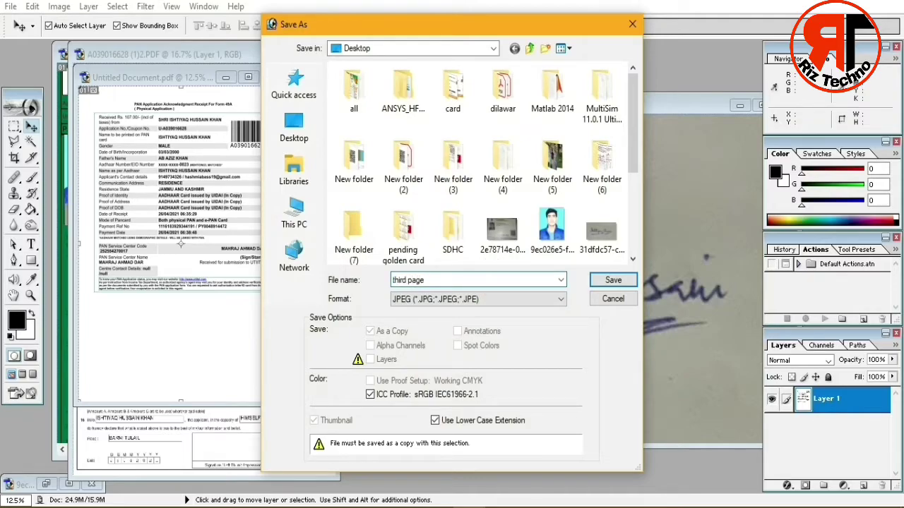
{"action": "left_click", "coordinate": [610, 280]}
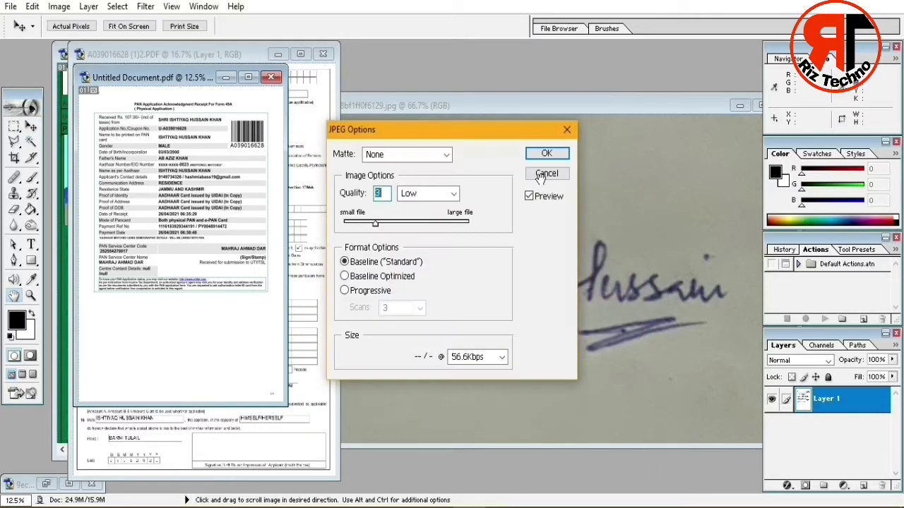
{"action": "left_click", "coordinate": [548, 154]}
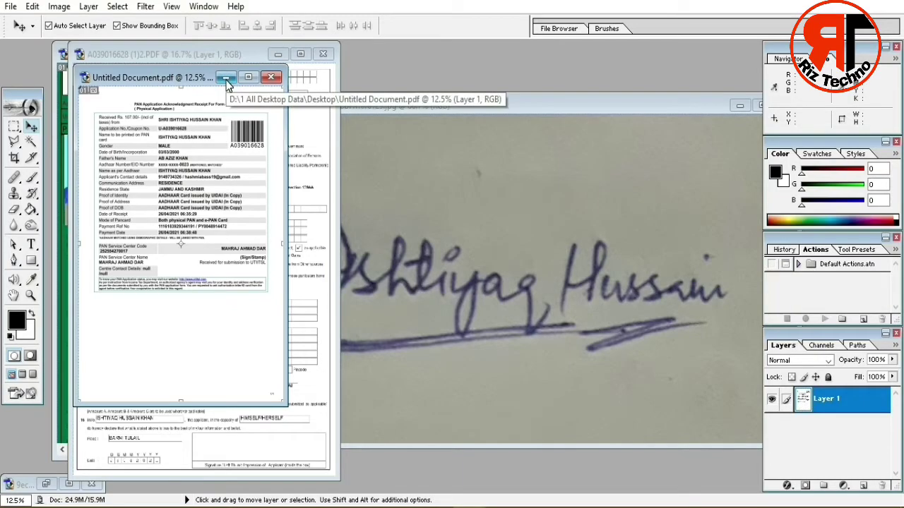
{"action": "left_click", "coordinate": [226, 80]}
Step: Minimize the PDF form windows and move the signature image window aside
{"action": "left_click", "coordinate": [277, 55]}
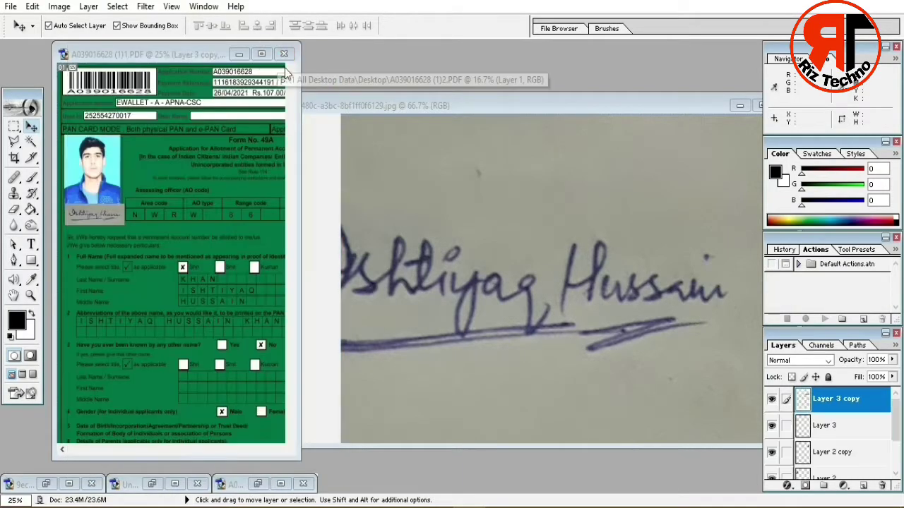
{"action": "left_click", "coordinate": [239, 54]}
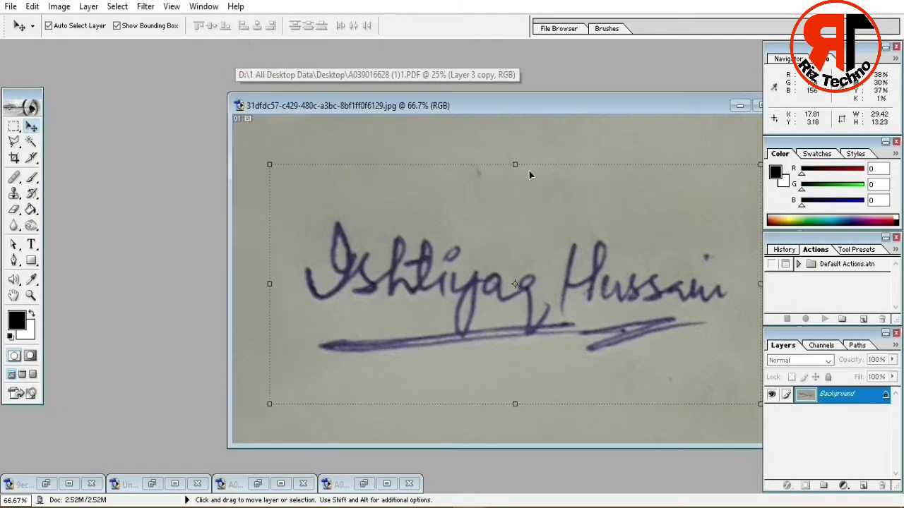
{"action": "mouse_move", "coordinate": [587, 103]}
{"action": "left_mouse_down"}
{"action": "mouse_move", "coordinate": [395, 178]}
{"action": "mouse_move", "coordinate": [289, 168]}
{"action": "left_mouse_up"}
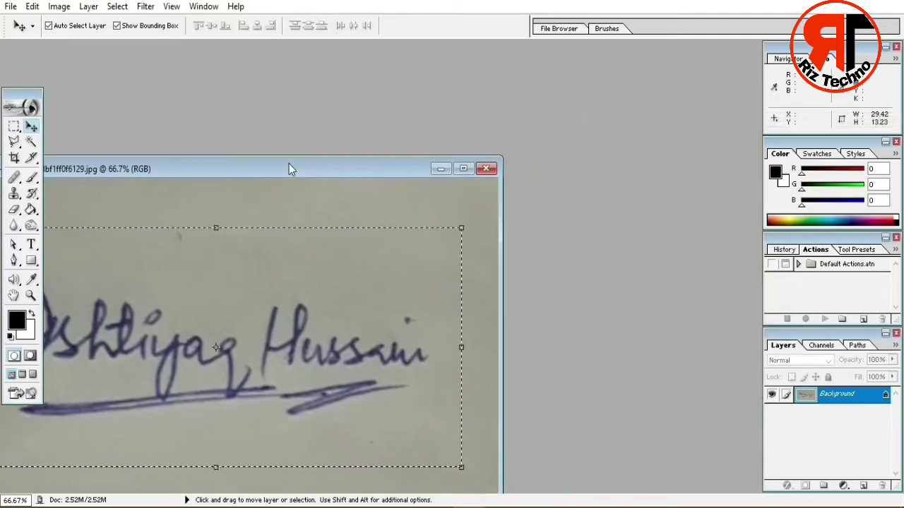
Step: Start a new document with its width set to 213 pixels
{"action": "key", "text": "ctrl+n"}
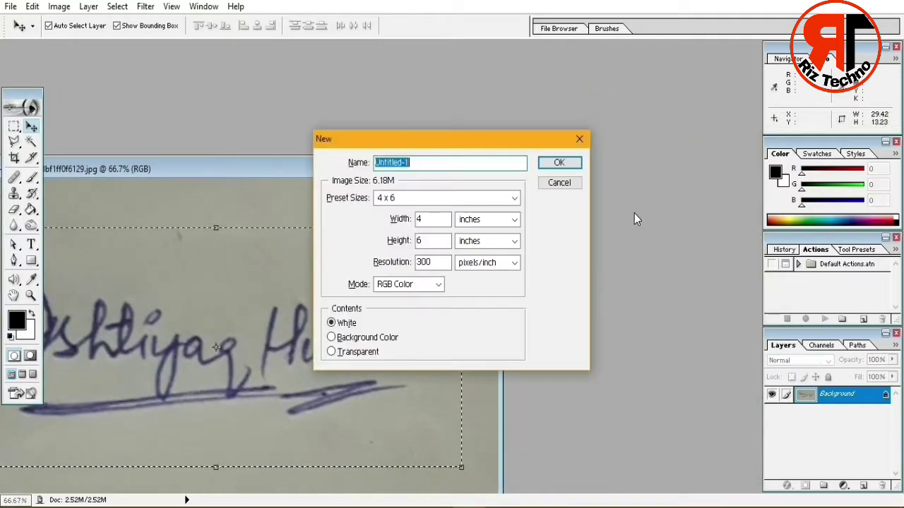
{"action": "double_click", "coordinate": [431, 218]}
{"action": "type", "text": "213"}
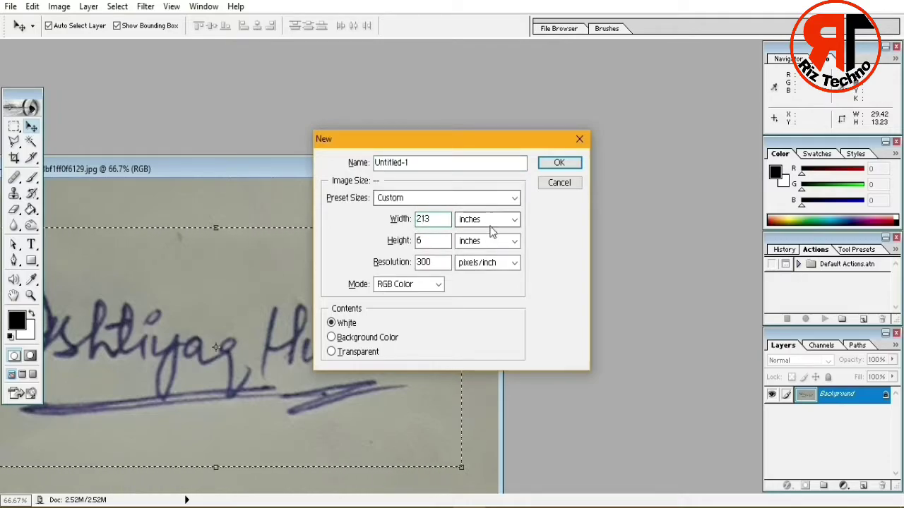
{"action": "left_click", "coordinate": [494, 220]}
{"action": "left_click", "coordinate": [479, 235]}
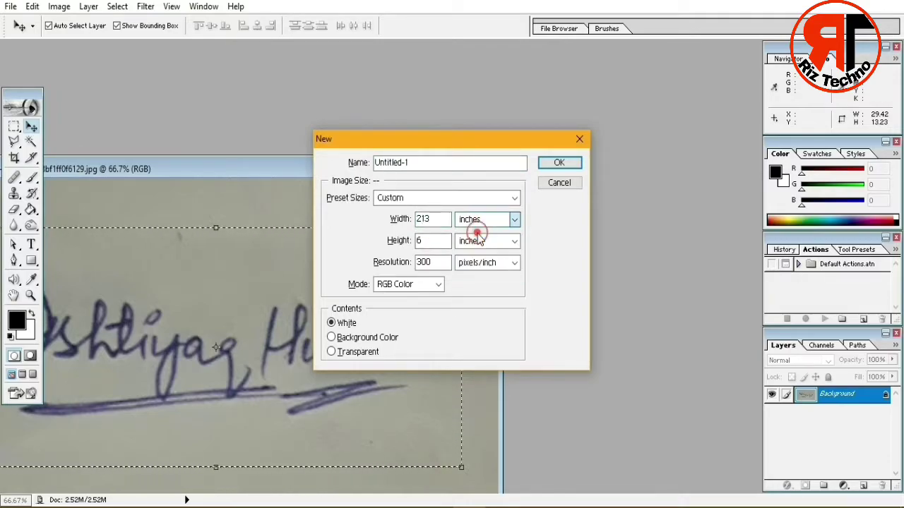
{"action": "double_click", "coordinate": [429, 240]}
{"action": "type", "text": "213"}
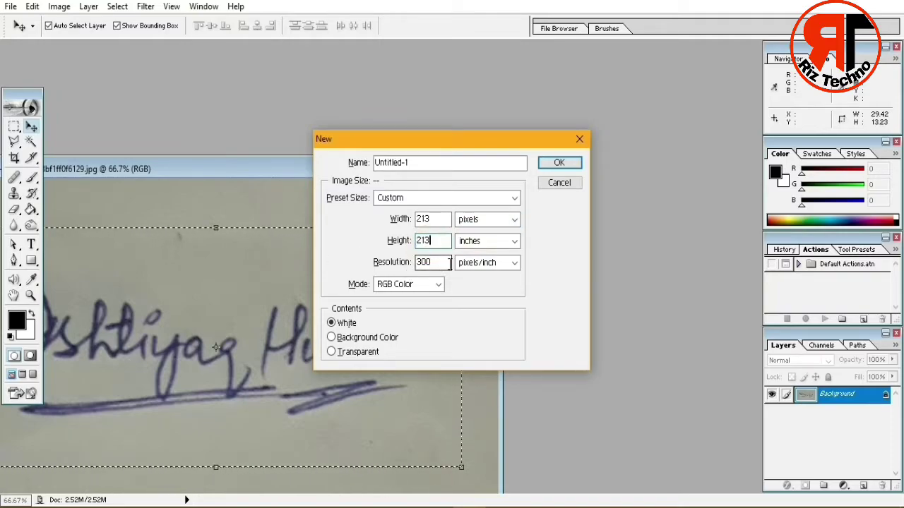
{"action": "left_click", "coordinate": [424, 262]}
{"action": "left_click", "coordinate": [450, 193]}
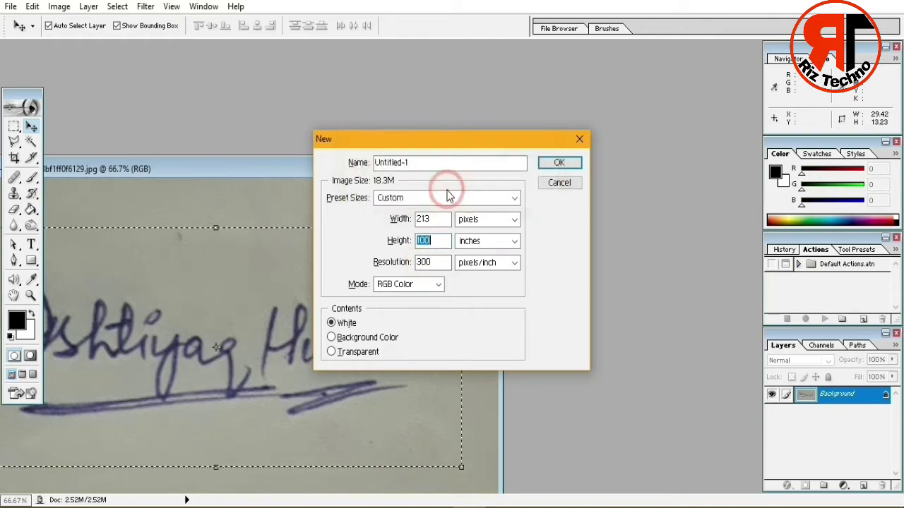
Step: Set the height to 213 pixels and resolution to 600 ppi, and create the document
{"action": "double_click", "coordinate": [436, 241]}
{"action": "type", "text": "213"}
{"action": "left_click", "coordinate": [484, 241]}
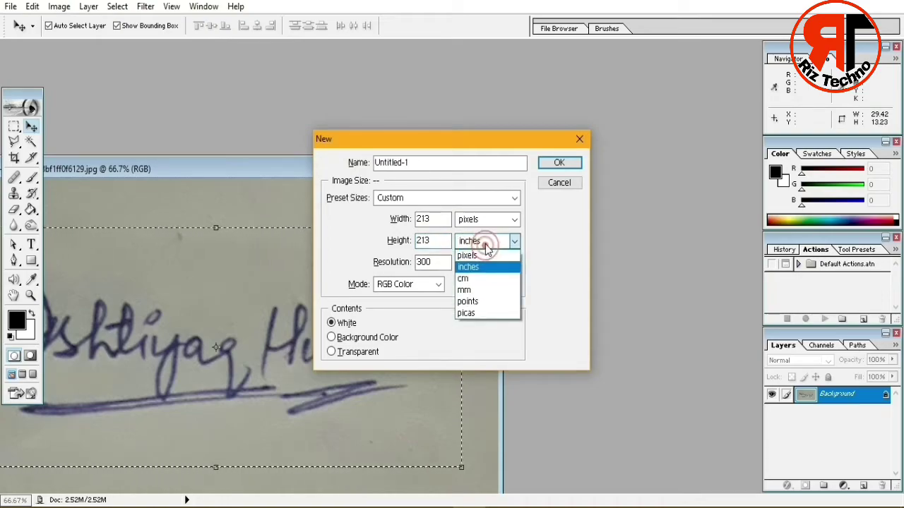
{"action": "left_click", "coordinate": [501, 256]}
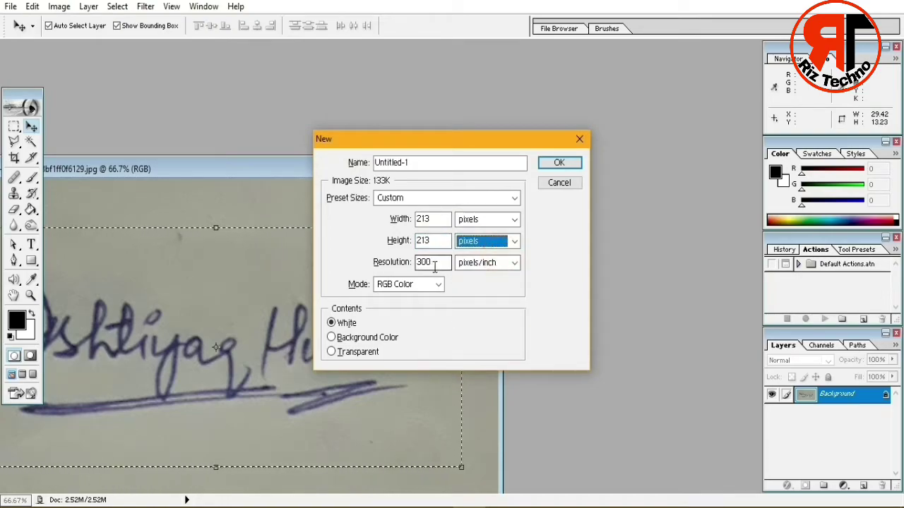
{"action": "left_click", "coordinate": [434, 263]}
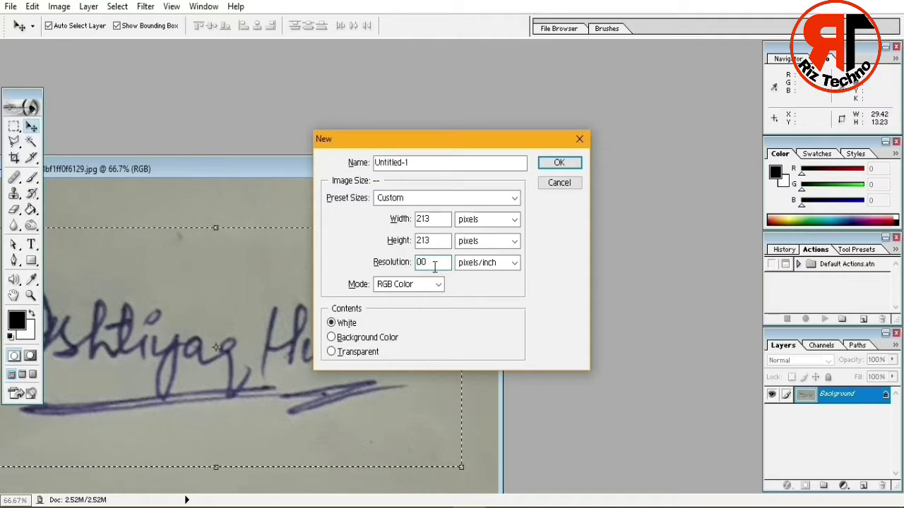
{"action": "type", "text": "600"}
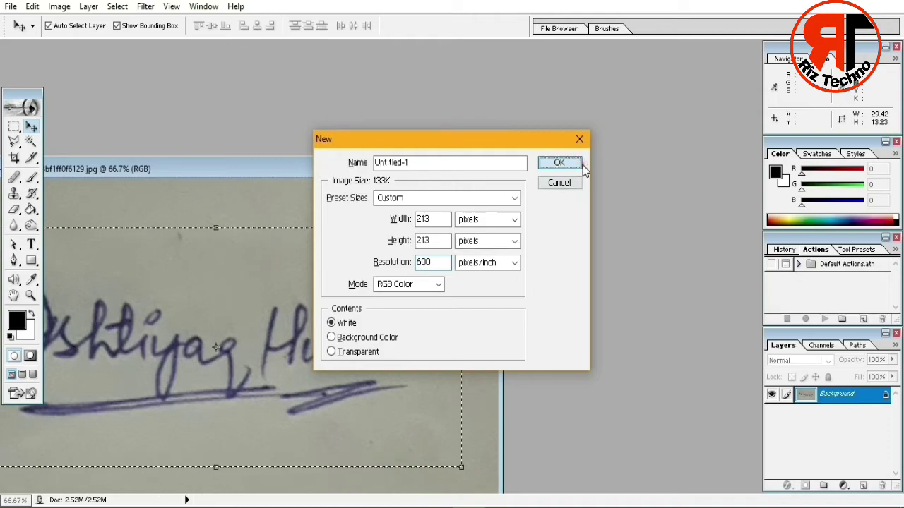
{"action": "left_click", "coordinate": [576, 163]}
{"action": "left_click_drag", "start_coordinate": [135, 81], "coordinate": [606, 99]}
Step: Drag the signature into Untitled-1 and scale it to 19.2% × 42.6% to fit the canvas
{"action": "left_click", "coordinate": [339, 282]}
{"action": "mouse_move", "coordinate": [306, 336]}
{"action": "left_mouse_down"}
{"action": "mouse_move", "coordinate": [651, 200]}
{"action": "mouse_move", "coordinate": [637, 193]}
{"action": "left_mouse_up"}
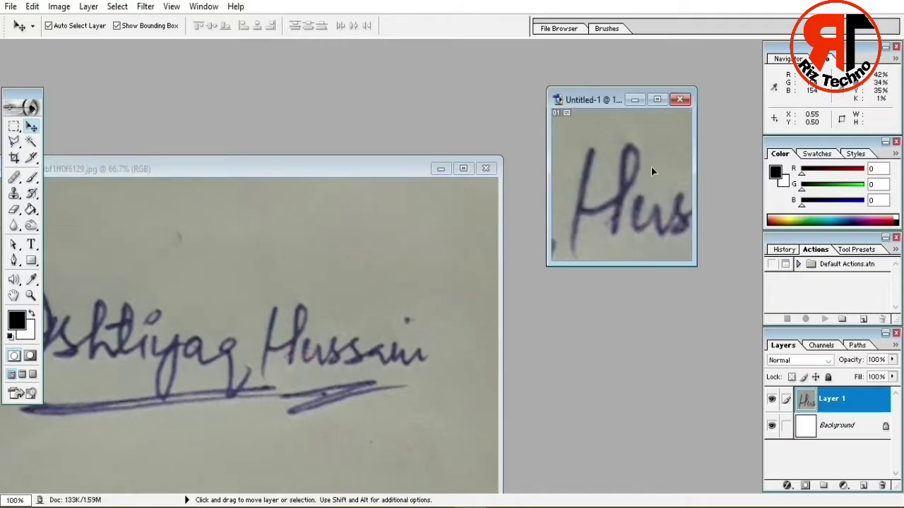
{"action": "left_click", "coordinate": [657, 100]}
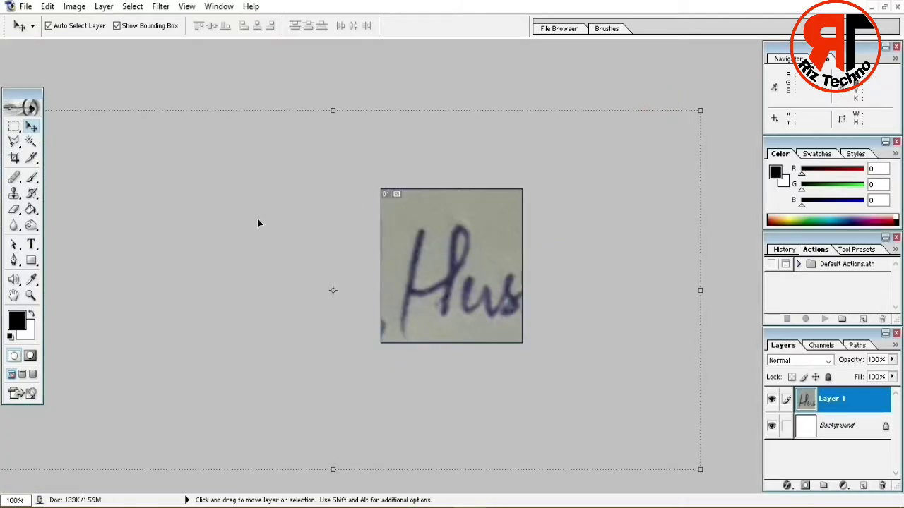
{"action": "scroll", "coordinate": [258, 223], "scroll_direction": "up", "scroll_amount": 4}
{"action": "scroll", "coordinate": [259, 223], "scroll_direction": "down", "scroll_amount": 11}
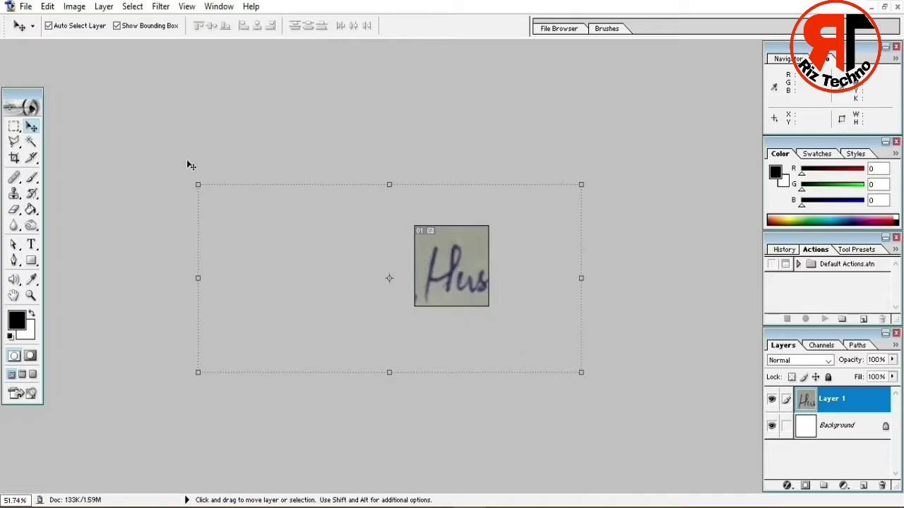
{"action": "left_click_drag", "start_coordinate": [197, 186], "coordinate": [415, 226]}
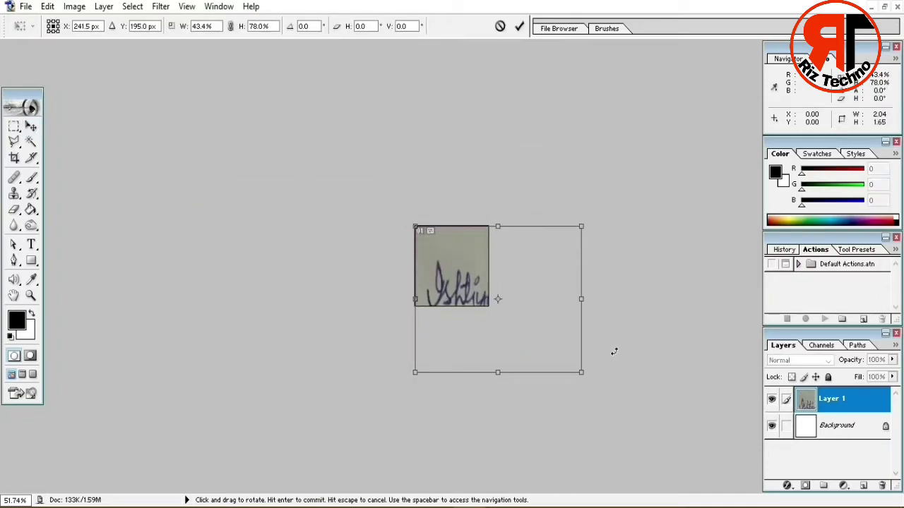
{"action": "left_click_drag", "start_coordinate": [585, 374], "coordinate": [488, 308]}
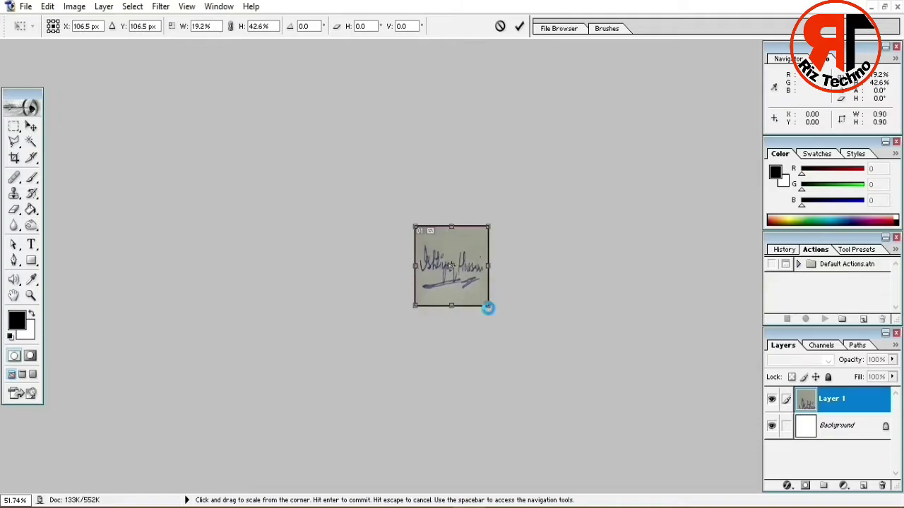
{"action": "left_click", "coordinate": [519, 26]}
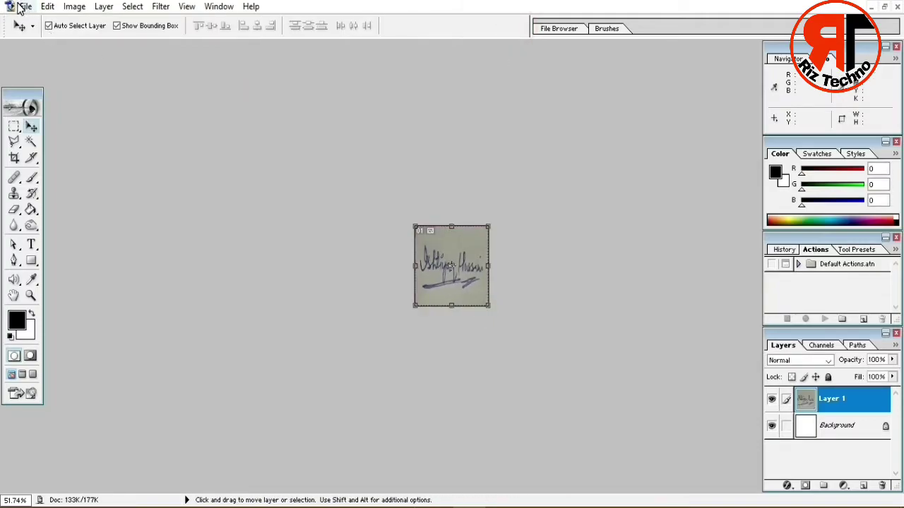
Step: Save Untitled-1 to the Desktop as a JPEG named 'signature' at Quality 3 (Low)
{"action": "left_click", "coordinate": [21, 6]}
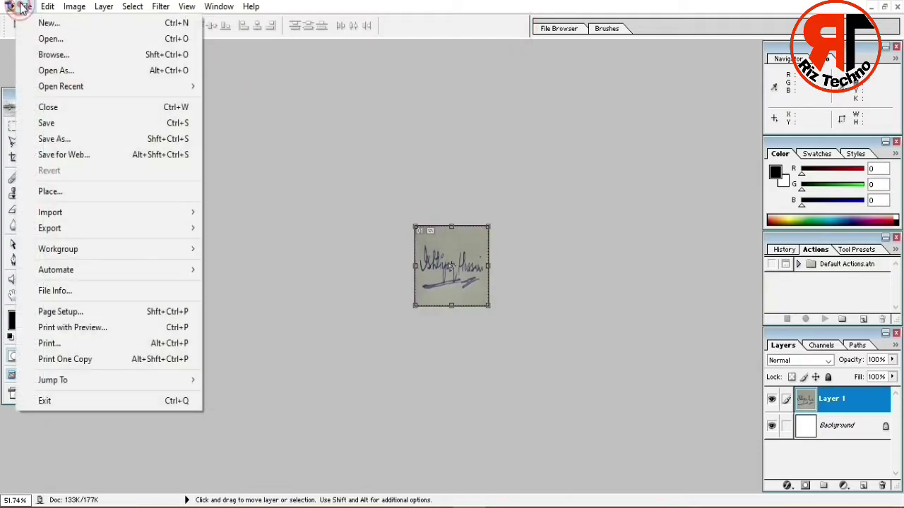
{"action": "left_click", "coordinate": [97, 142]}
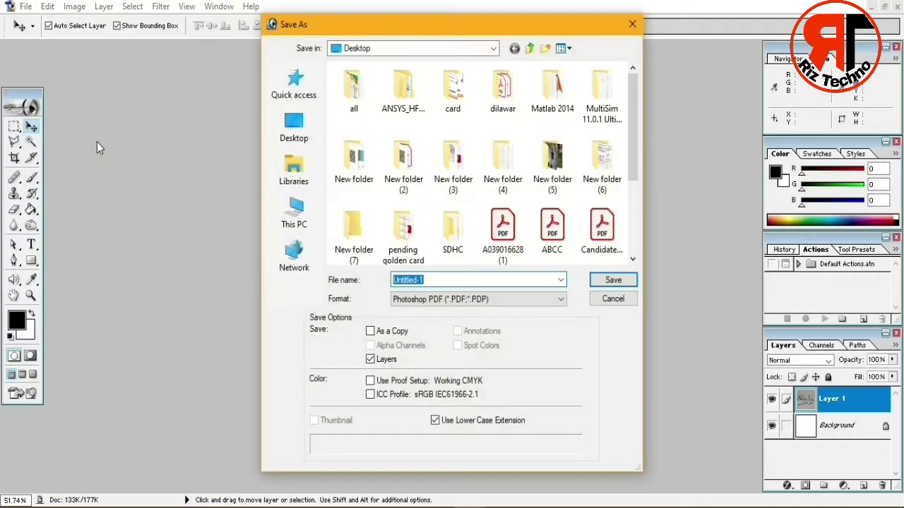
{"action": "left_click", "coordinate": [480, 298]}
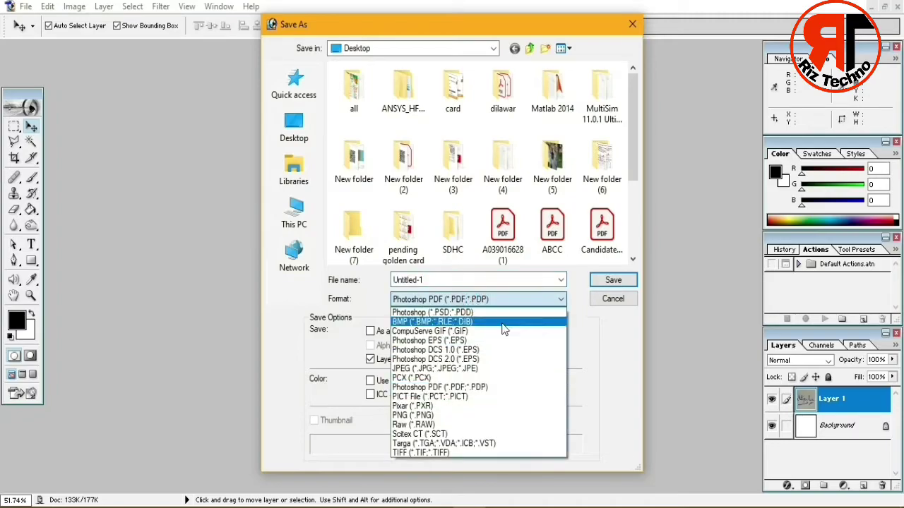
{"action": "left_click", "coordinate": [467, 368]}
{"action": "double_click", "coordinate": [463, 279]}
{"action": "type", "text": "signature"}
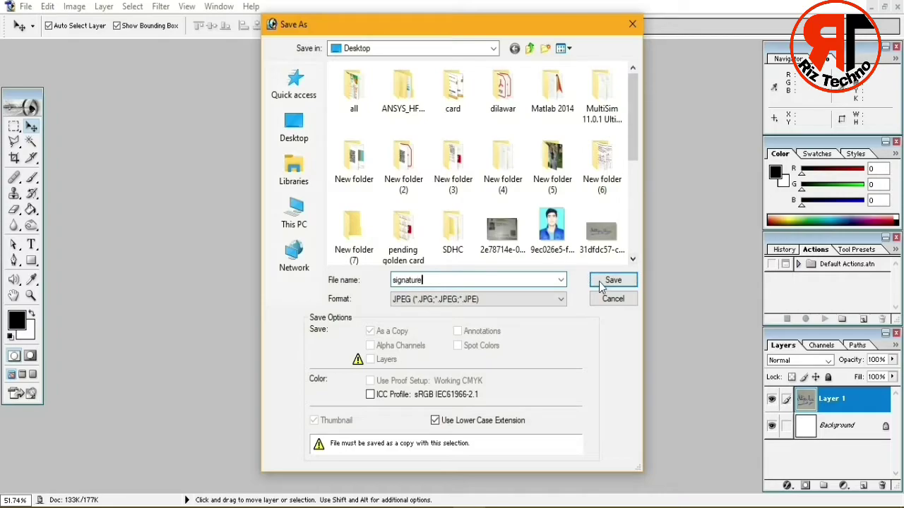
{"action": "left_click", "coordinate": [604, 282]}
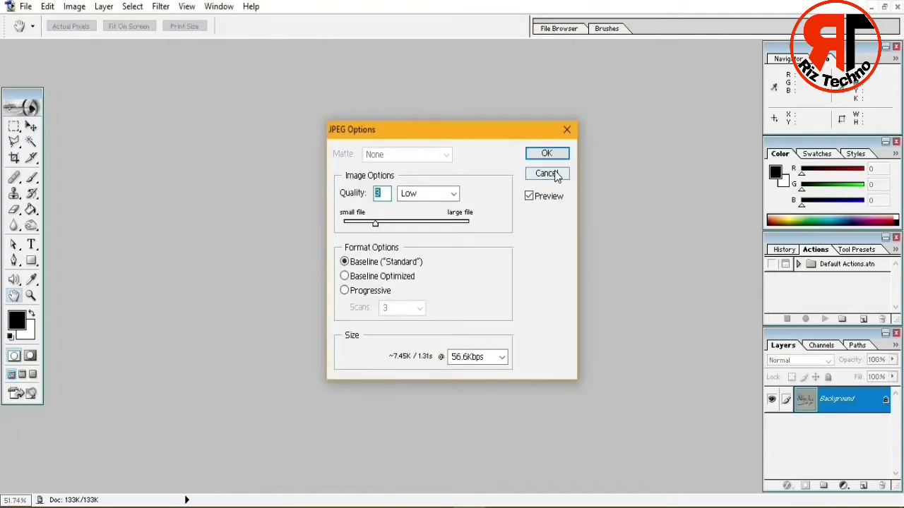
{"action": "left_click", "coordinate": [547, 154]}
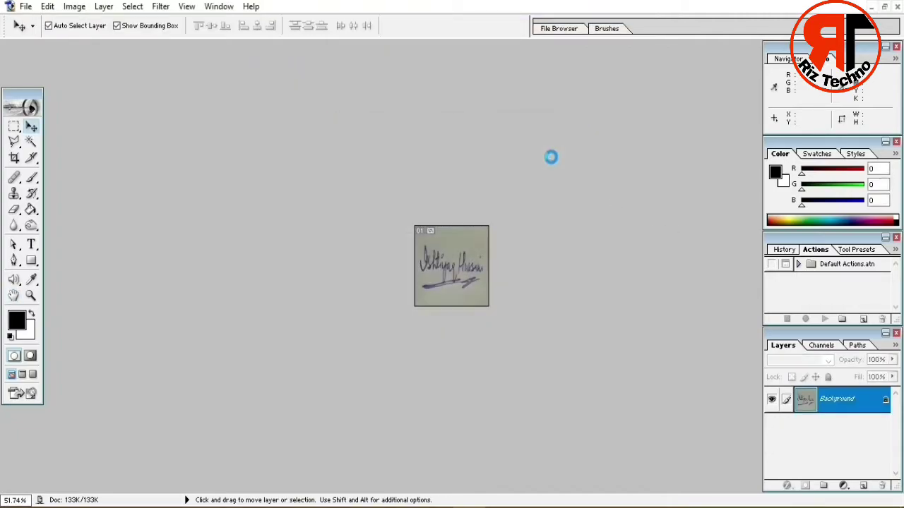
Step: Minimize the signature document and the other open image document
{"action": "left_click", "coordinate": [872, 6]}
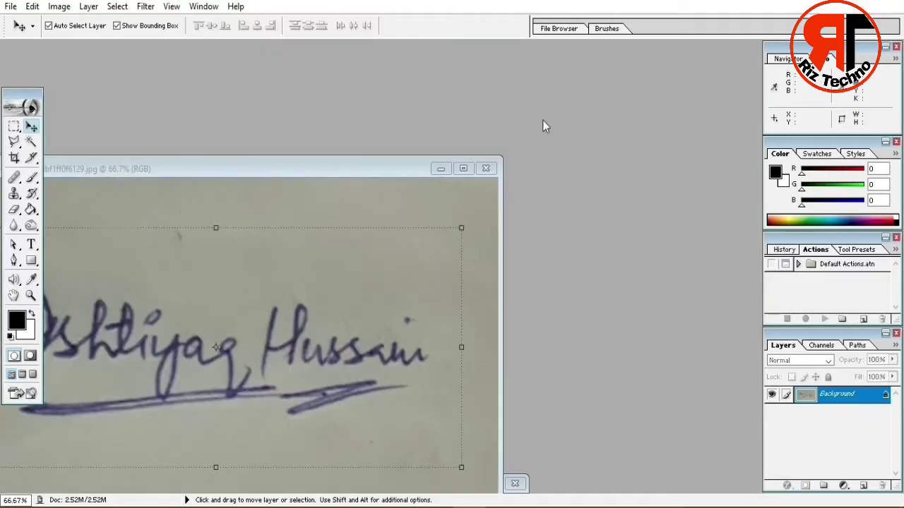
{"action": "left_click", "coordinate": [440, 169]}
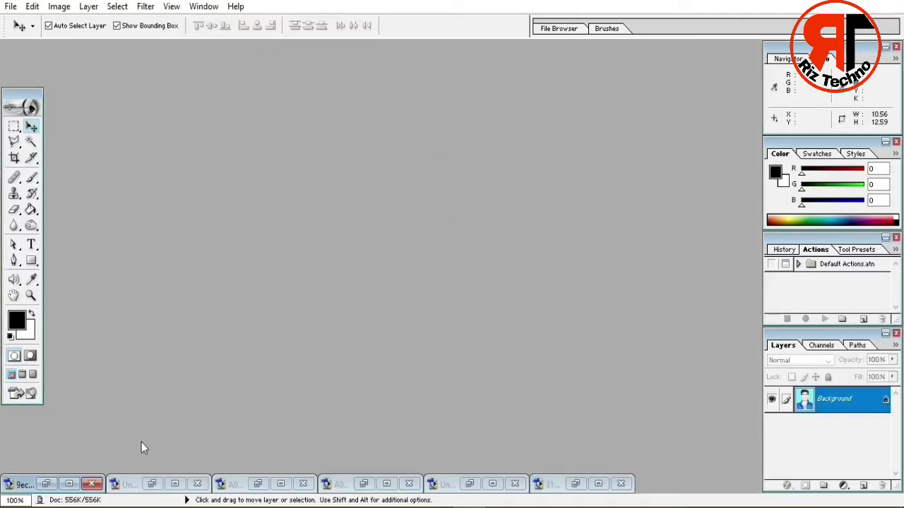
{"action": "left_click", "coordinate": [10, 485]}
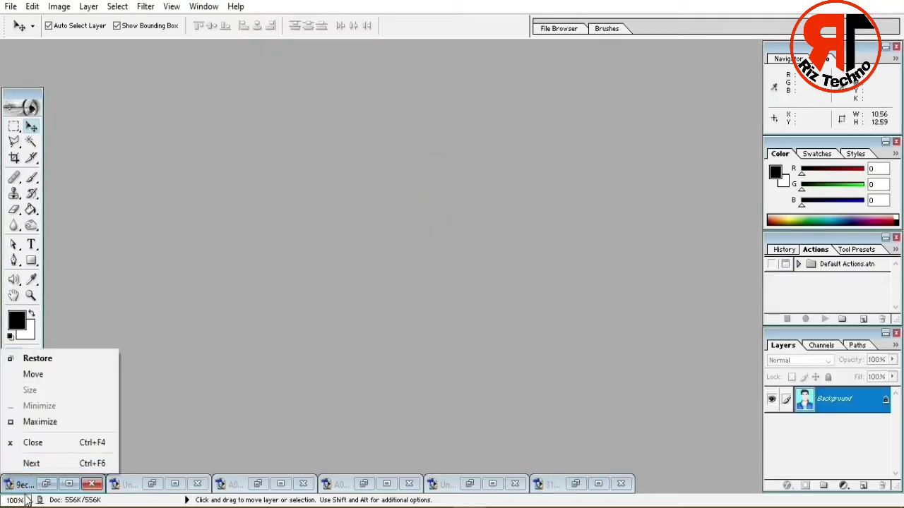
{"action": "left_click", "coordinate": [25, 483]}
{"action": "left_click", "coordinate": [25, 483]}
{"action": "left_click", "coordinate": [29, 486]}
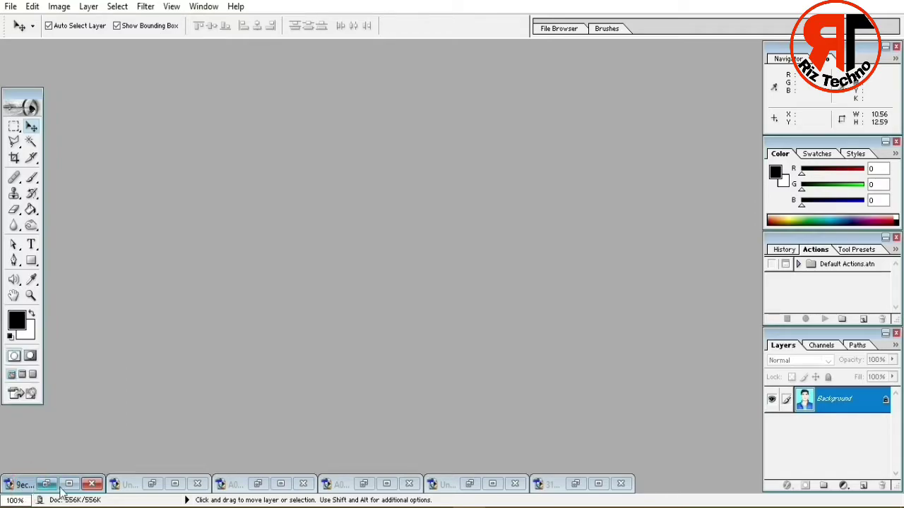
Step: Open the passport photo JPG from the Desktop and start a new document
{"action": "double_click", "coordinate": [276, 251]}
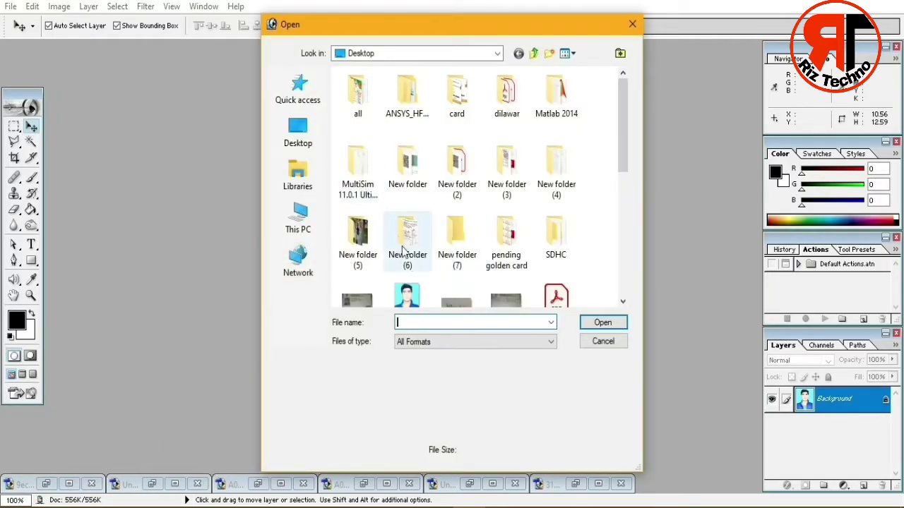
{"action": "left_click", "coordinate": [406, 297]}
{"action": "left_click", "coordinate": [603, 322]}
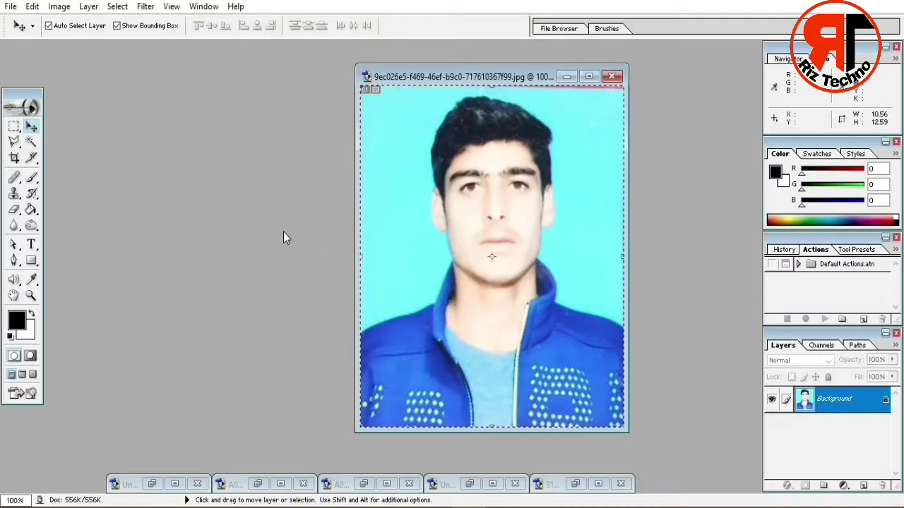
{"action": "key", "text": "ctrl+n"}
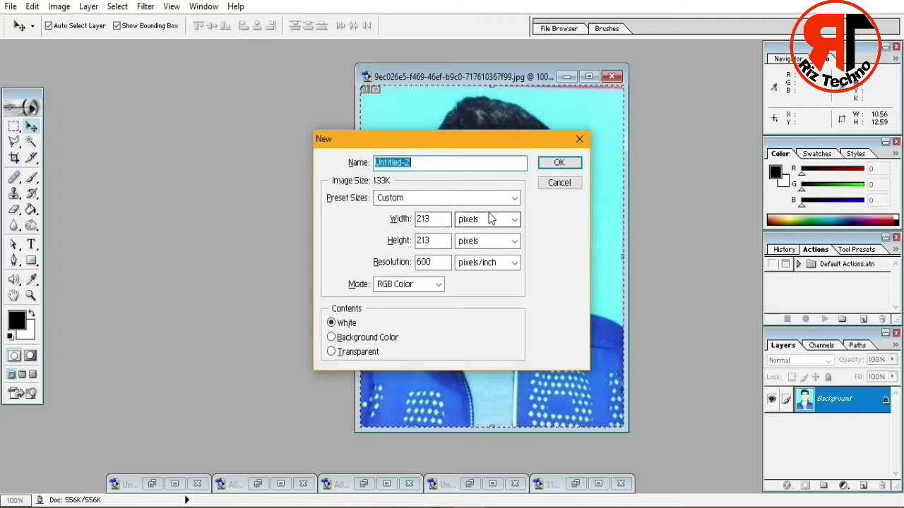
Step: Create the new 213×213-pixel document at 300 ppi
{"action": "double_click", "coordinate": [425, 262]}
{"action": "type", "text": "300"}
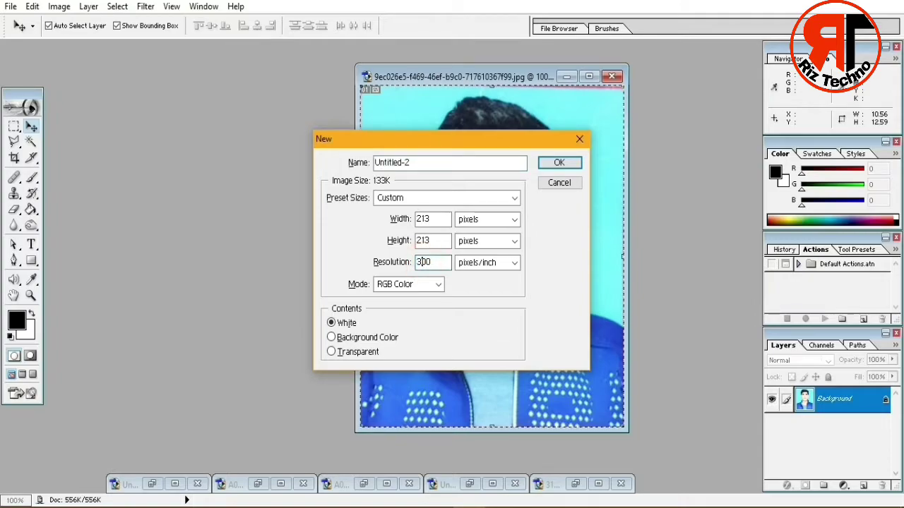
{"action": "left_click", "coordinate": [558, 163]}
Step: Move the passport photo into the square document and scale it to 53.4% × 44.7%
{"action": "left_click", "coordinate": [449, 221]}
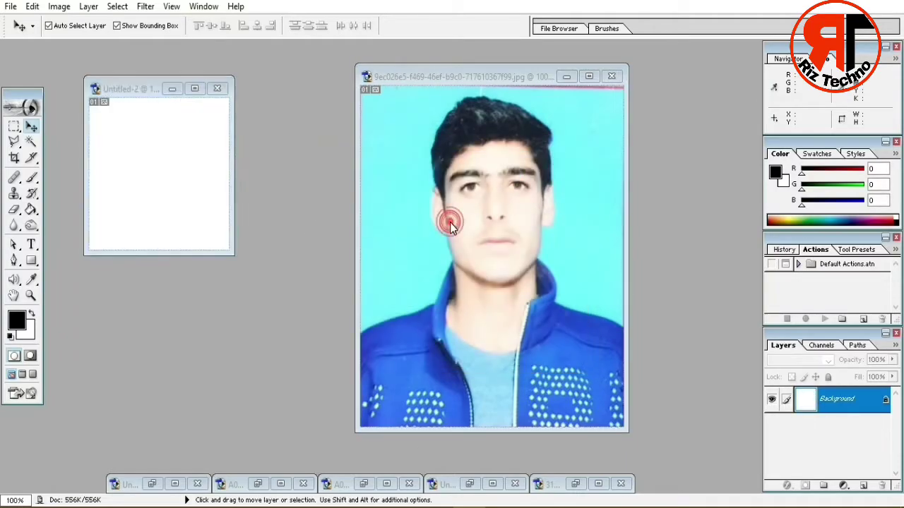
{"action": "left_click_drag", "start_coordinate": [450, 223], "coordinate": [141, 159]}
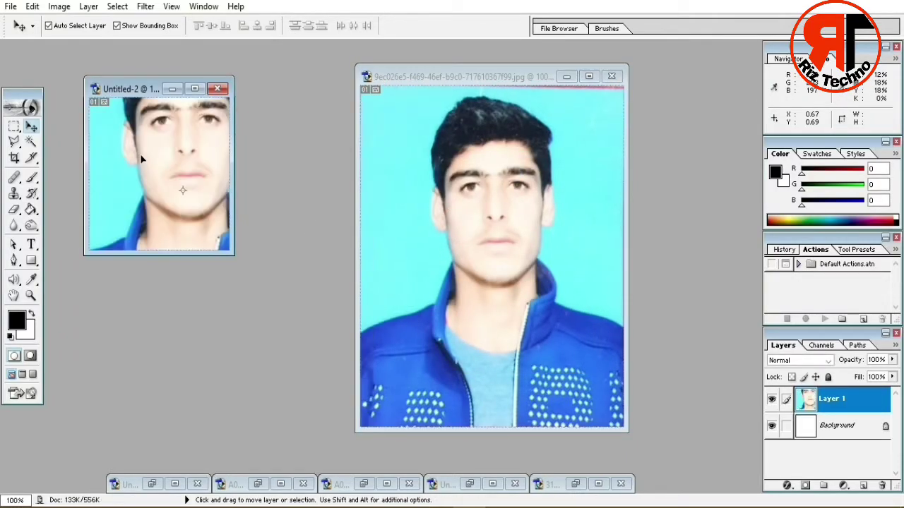
{"action": "left_click", "coordinate": [195, 89]}
{"action": "left_click", "coordinate": [344, 113]}
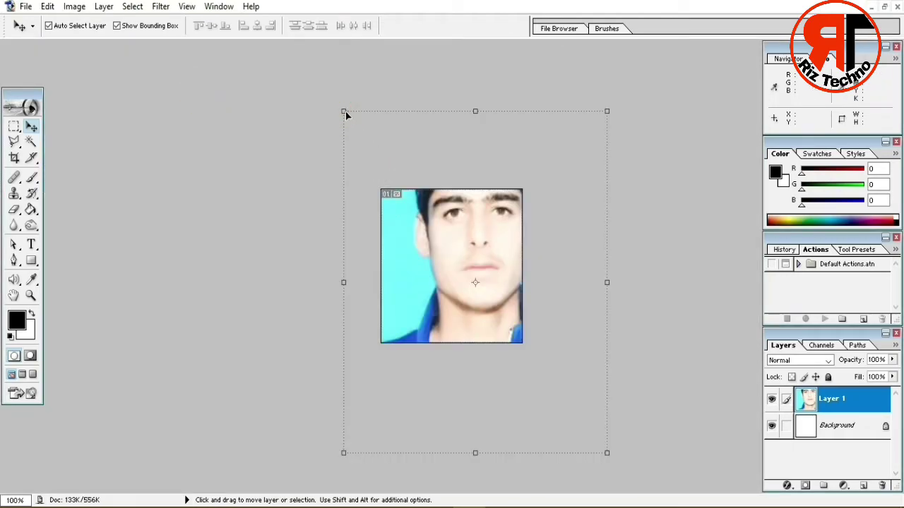
{"action": "left_click_drag", "start_coordinate": [343, 111], "coordinate": [377, 187]}
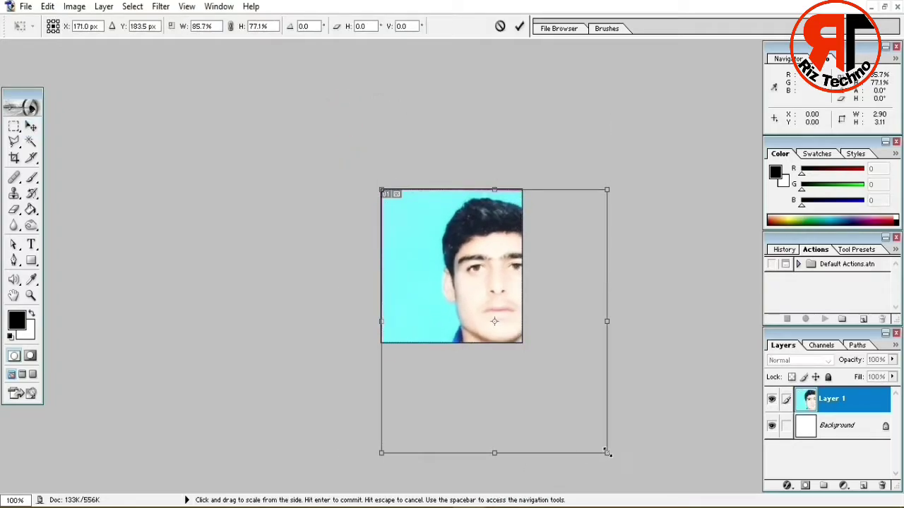
{"action": "left_click_drag", "start_coordinate": [606, 453], "coordinate": [519, 344]}
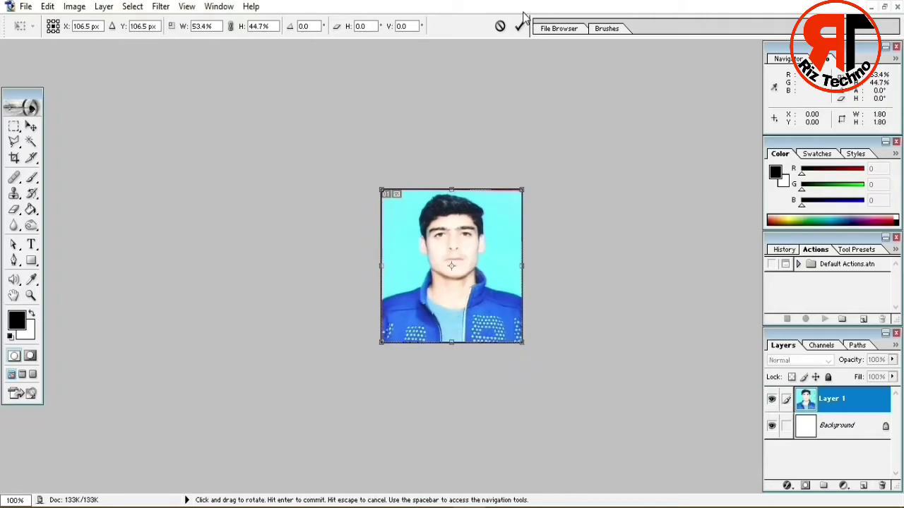
{"action": "left_click", "coordinate": [519, 28]}
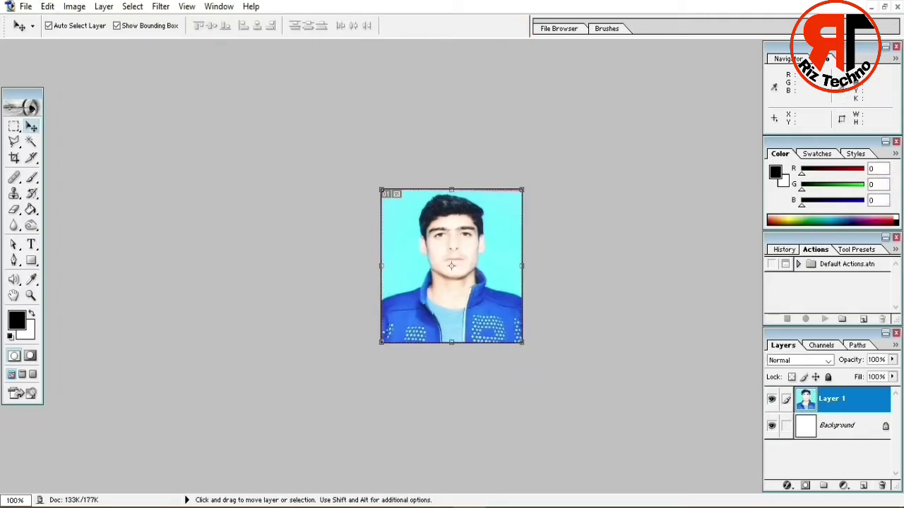
{"action": "left_click", "coordinate": [26, 5]}
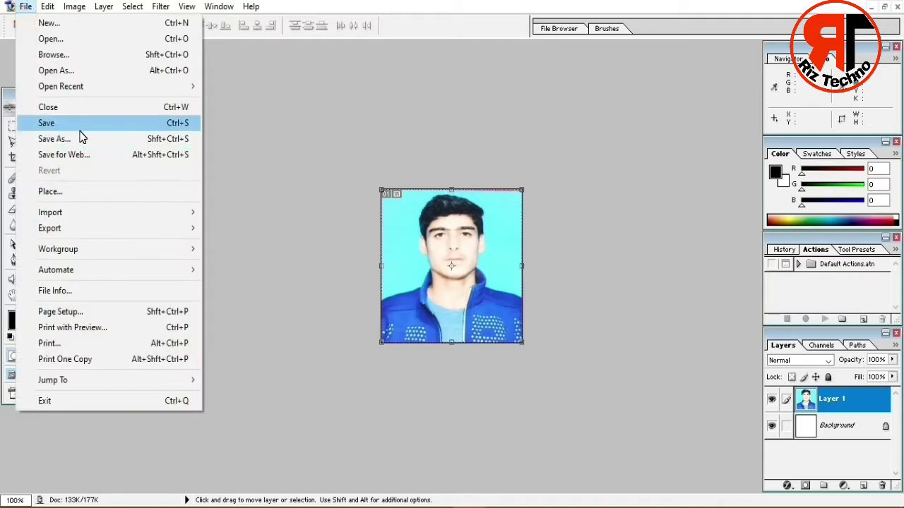
Step: Save the fitted photo document to the Desktop as pic.jpg with low JPEG quality
{"action": "left_click", "coordinate": [79, 140]}
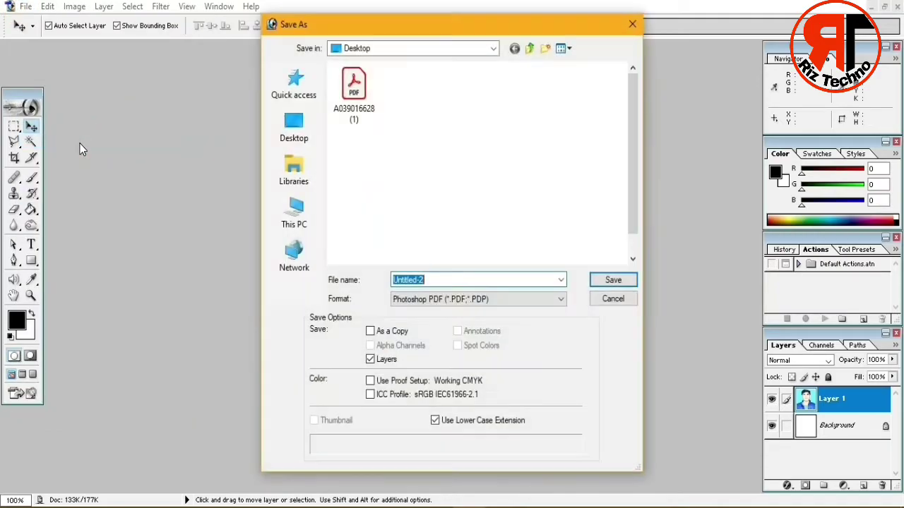
{"action": "type", "text": "pic"}
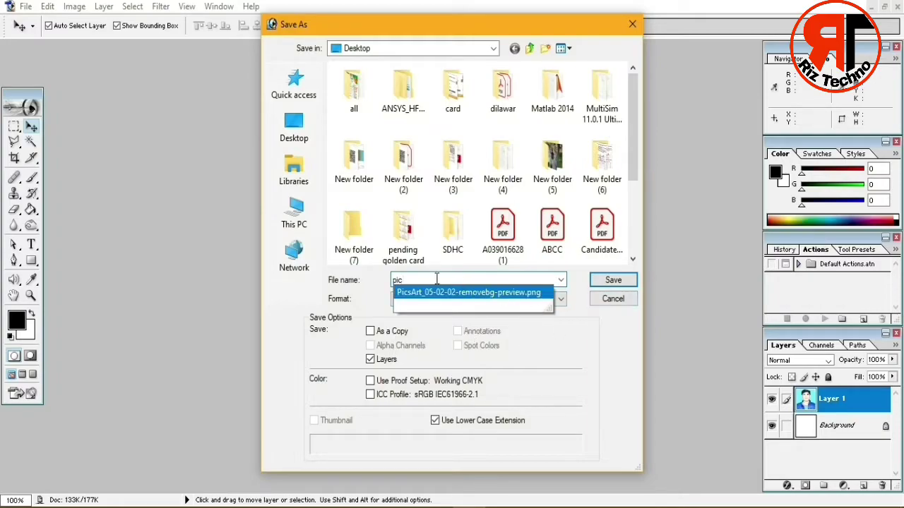
{"action": "left_click", "coordinate": [583, 332]}
{"action": "left_click", "coordinate": [533, 300]}
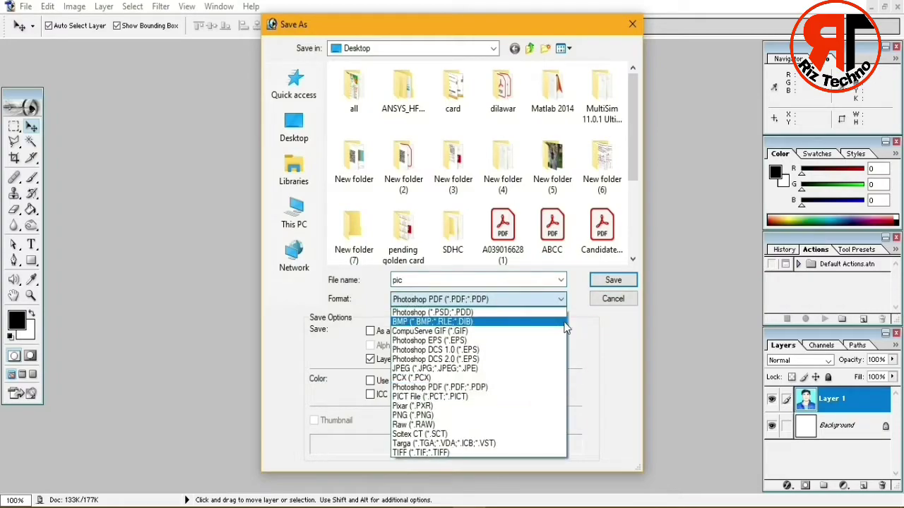
{"action": "left_click", "coordinate": [424, 369]}
{"action": "left_click", "coordinate": [613, 282]}
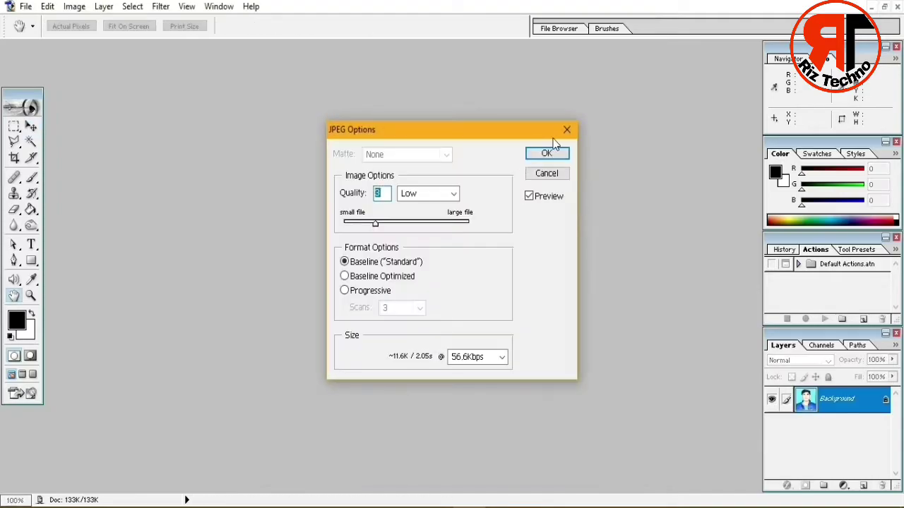
{"action": "left_click", "coordinate": [548, 154]}
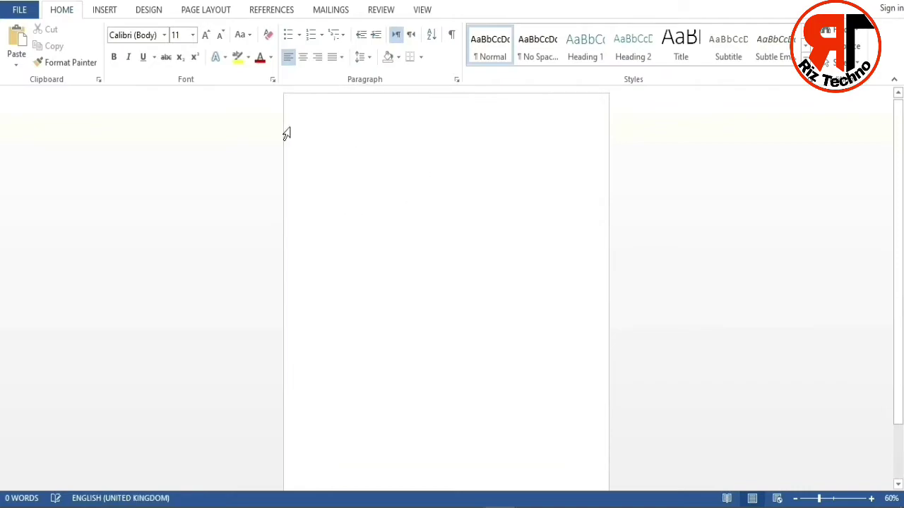
Step: Insert first page.jpg from the Desktop into the Word document
{"action": "left_click", "coordinate": [106, 11]}
{"action": "left_click", "coordinate": [126, 51]}
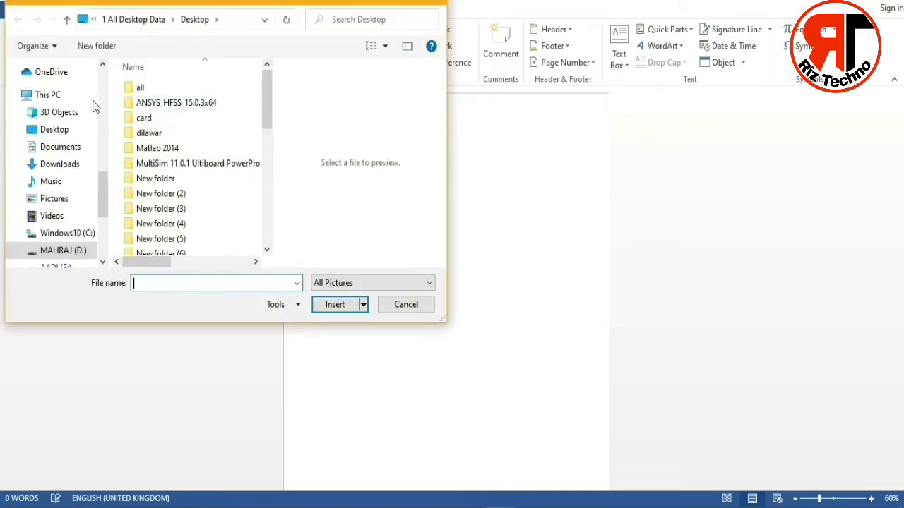
{"action": "scroll", "coordinate": [99, 190], "scroll_direction": "up", "scroll_amount": 5}
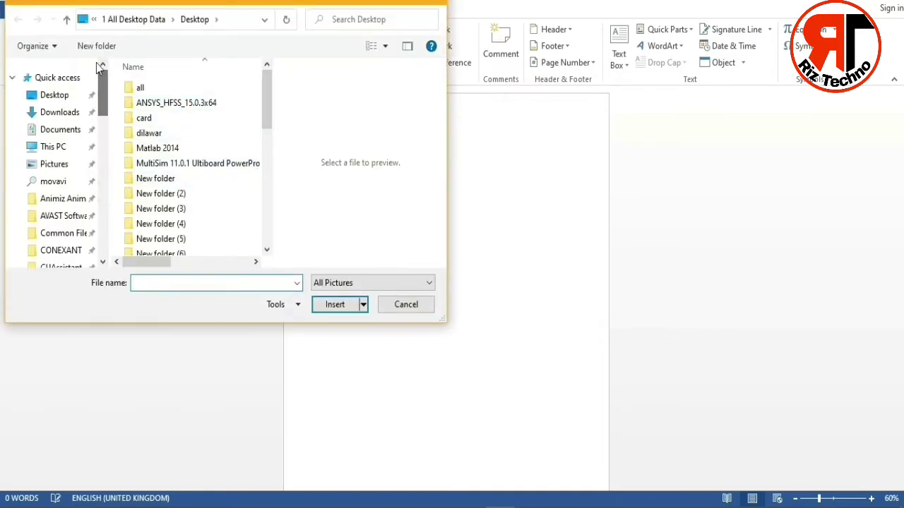
{"action": "left_click", "coordinate": [55, 96]}
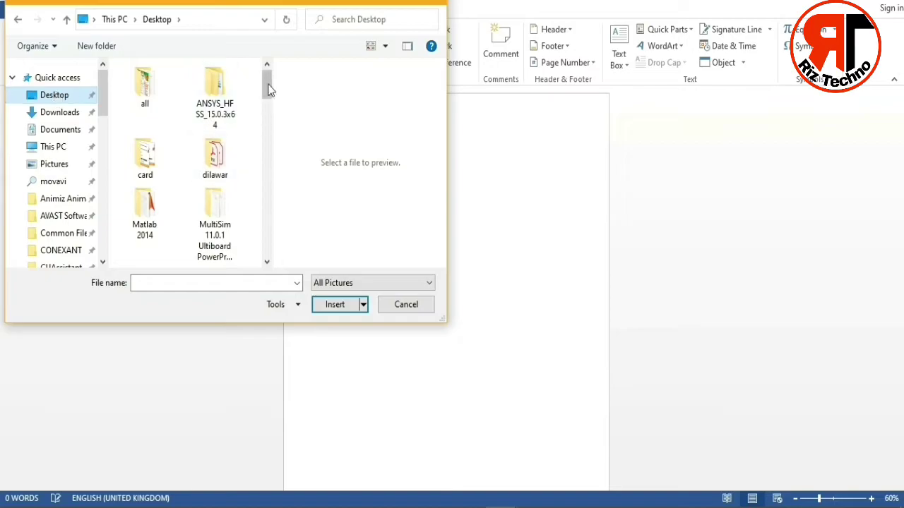
{"action": "left_click", "coordinate": [142, 282]}
{"action": "type", "text": "first"}
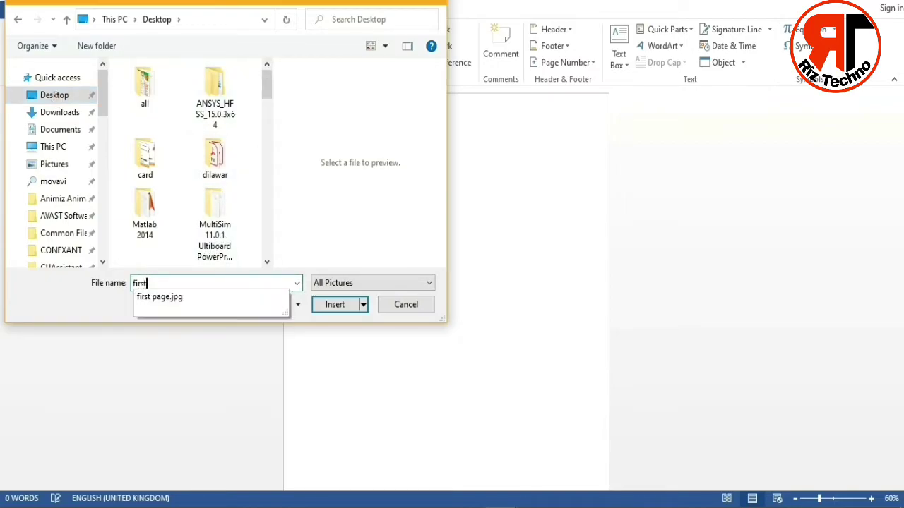
{"action": "left_click", "coordinate": [194, 297]}
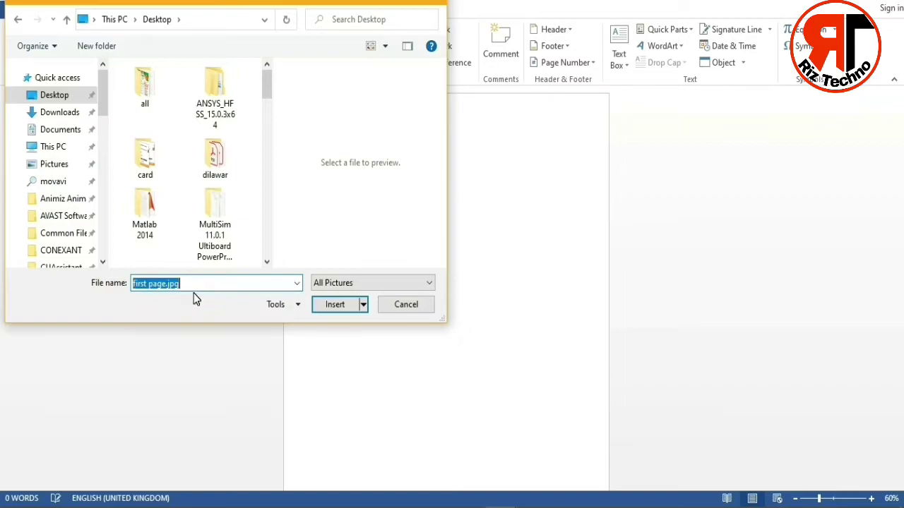
{"action": "left_click", "coordinate": [341, 305]}
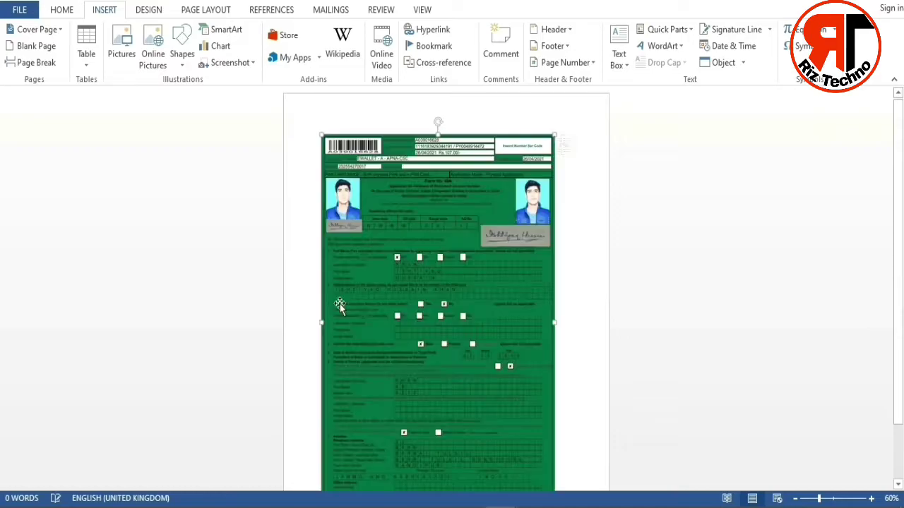
Step: Set the picture to Top and Bottom wrapping, fix it on the page, and move it to the top
{"action": "left_click", "coordinate": [571, 146]}
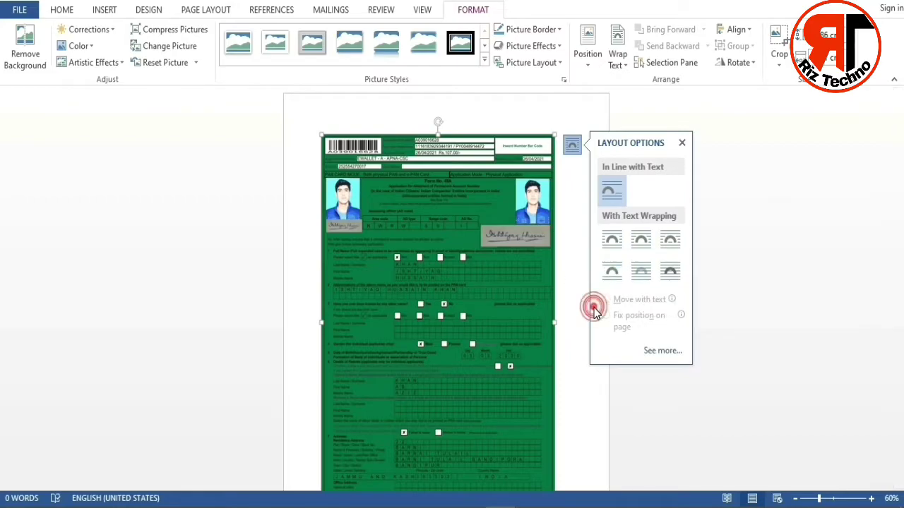
{"action": "left_click", "coordinate": [571, 146]}
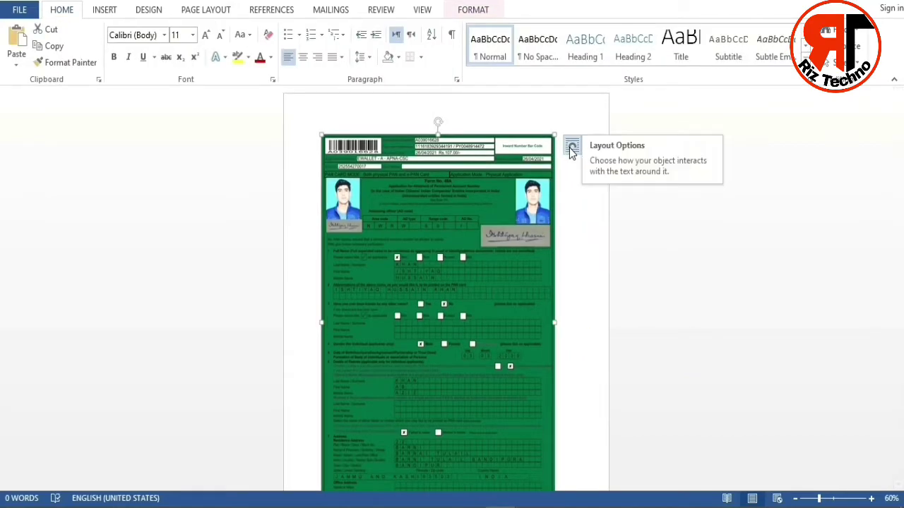
{"action": "left_click", "coordinate": [571, 148]}
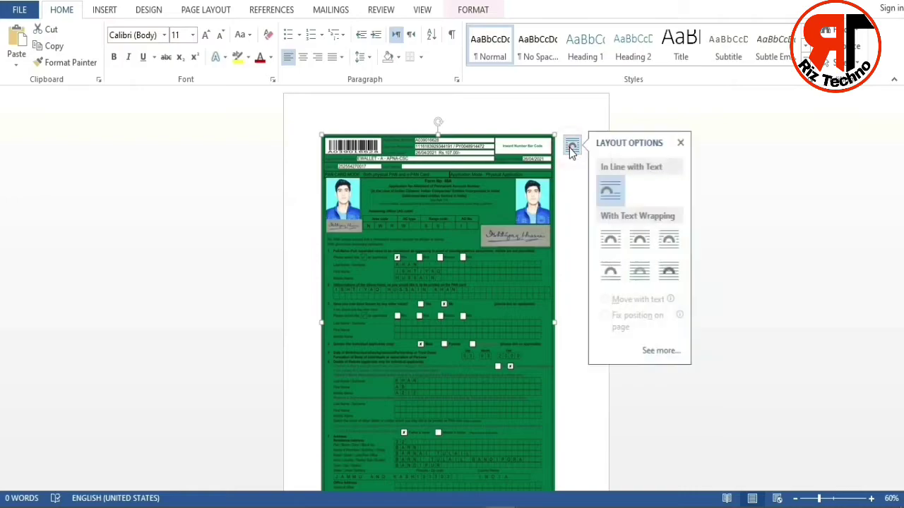
{"action": "left_click", "coordinate": [613, 275]}
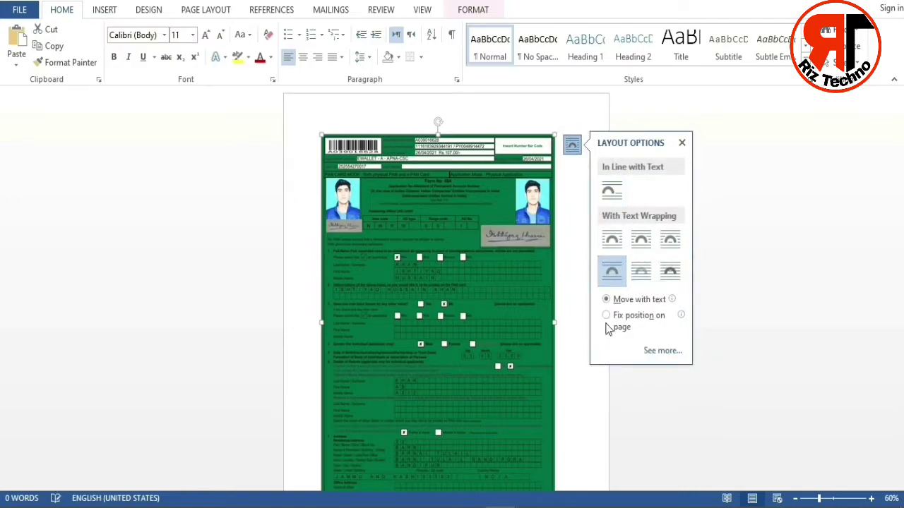
{"action": "left_click", "coordinate": [608, 316]}
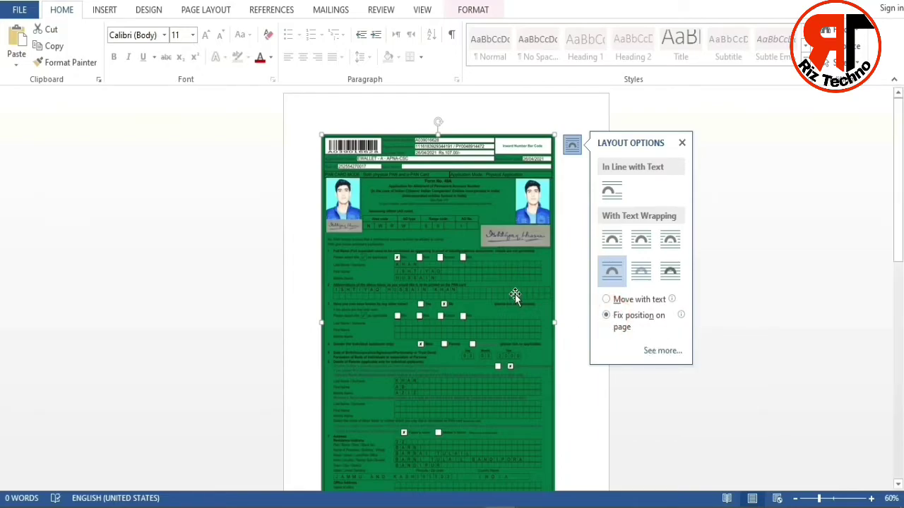
{"action": "left_click_drag", "start_coordinate": [462, 282], "coordinate": [445, 386]}
{"action": "scroll", "coordinate": [433, 252], "scroll_direction": "down", "scroll_amount": 5}
Step: Insert second page.jpg from the Desktop onto the blank page
{"action": "left_click", "coordinate": [375, 135]}
{"action": "scroll", "coordinate": [375, 135], "scroll_direction": "up", "scroll_amount": 3}
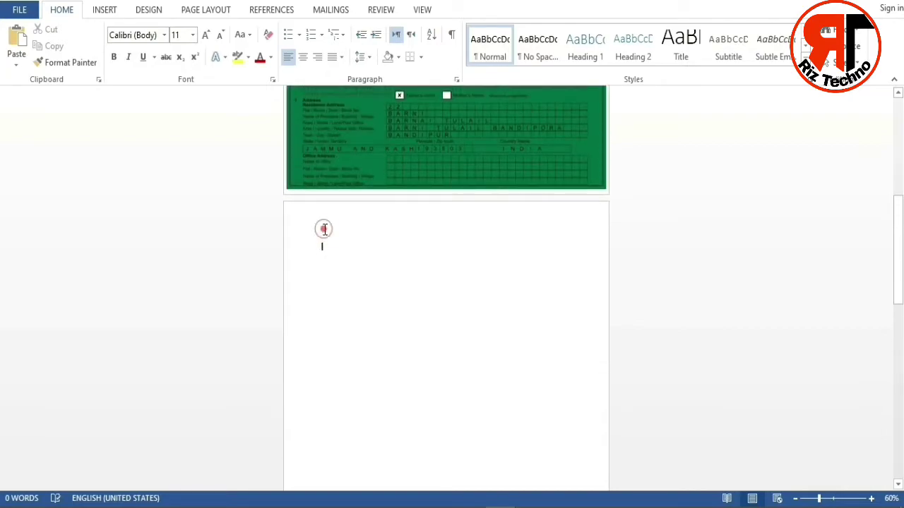
{"action": "left_click", "coordinate": [103, 10]}
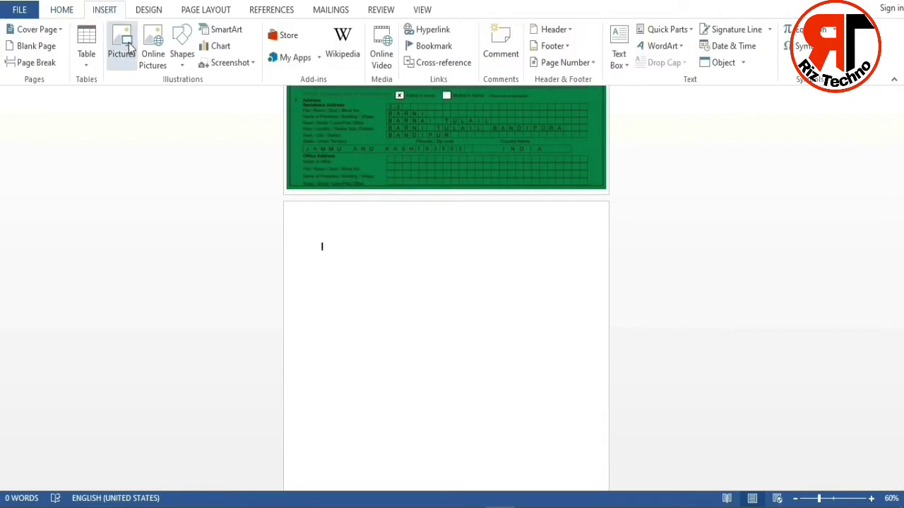
{"action": "left_click", "coordinate": [128, 42]}
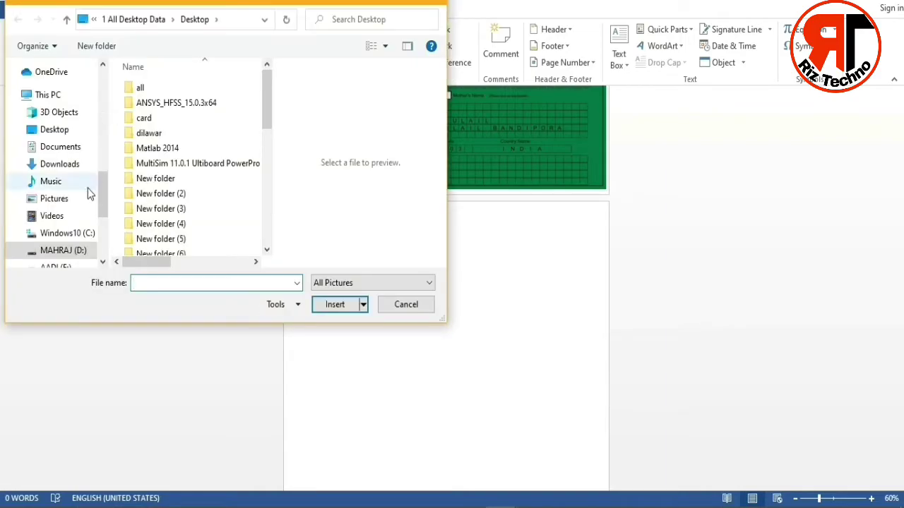
{"action": "left_click", "coordinate": [55, 131]}
{"action": "left_click", "coordinate": [162, 281]}
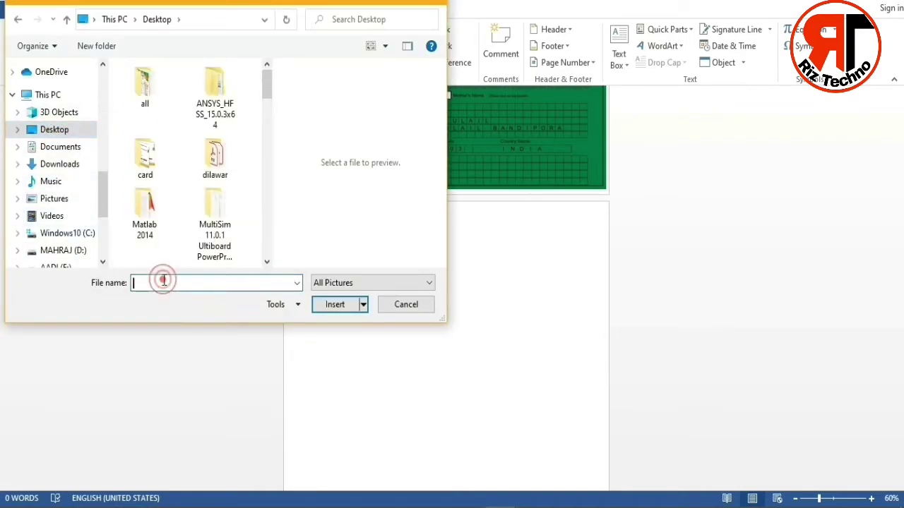
{"action": "type", "text": "e"}
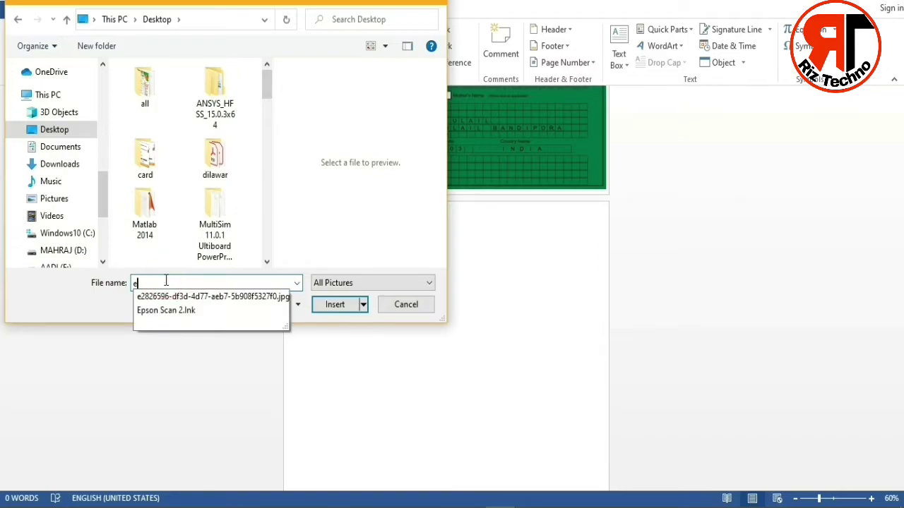
{"action": "key", "text": "BackSpace"}
{"action": "type", "text": "sec"}
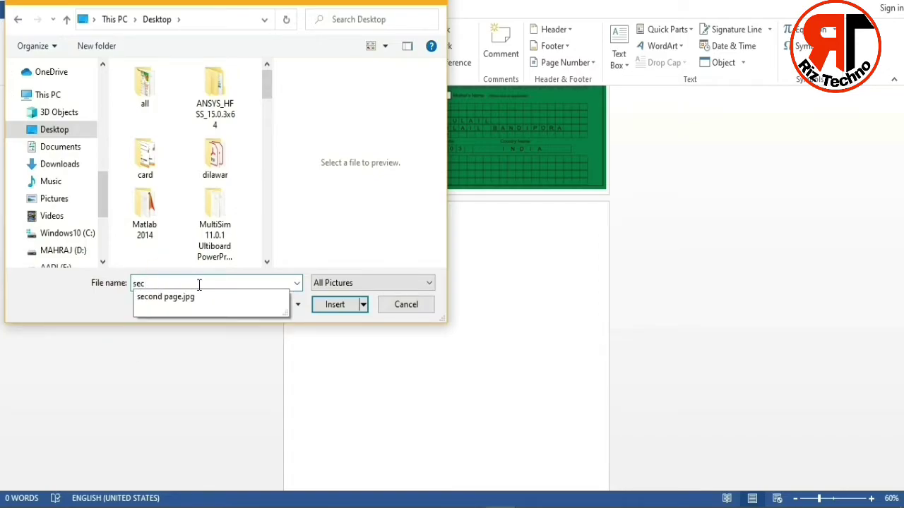
{"action": "left_click", "coordinate": [217, 303]}
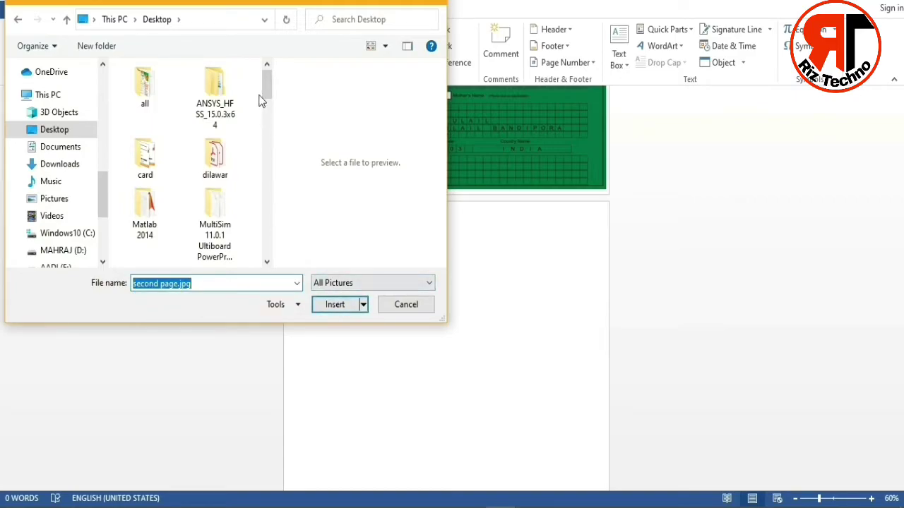
{"action": "mouse_move", "coordinate": [269, 83]}
{"action": "left_mouse_down"}
{"action": "mouse_move", "coordinate": [274, 221]}
{"action": "mouse_move", "coordinate": [278, 191]}
{"action": "mouse_move", "coordinate": [266, 107]}
{"action": "mouse_move", "coordinate": [268, 242]}
{"action": "left_mouse_up"}
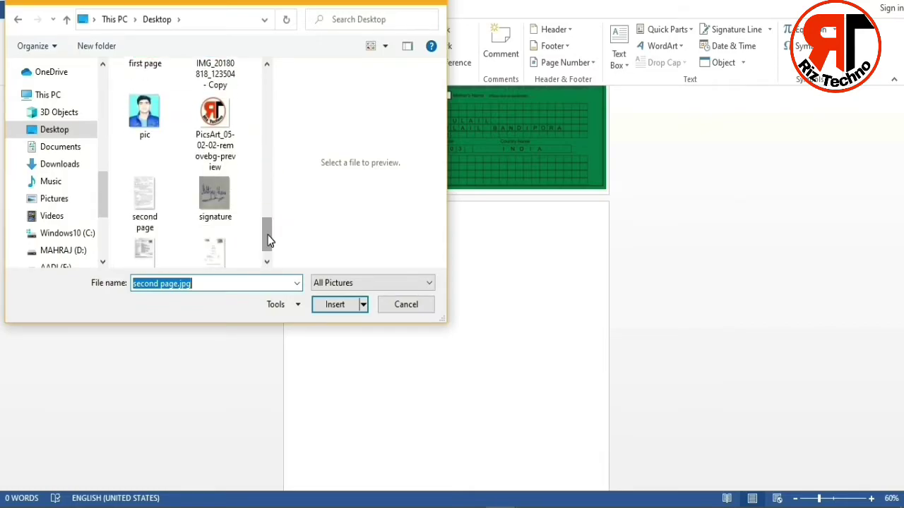
{"action": "left_click", "coordinate": [137, 209]}
{"action": "left_click", "coordinate": [338, 305]}
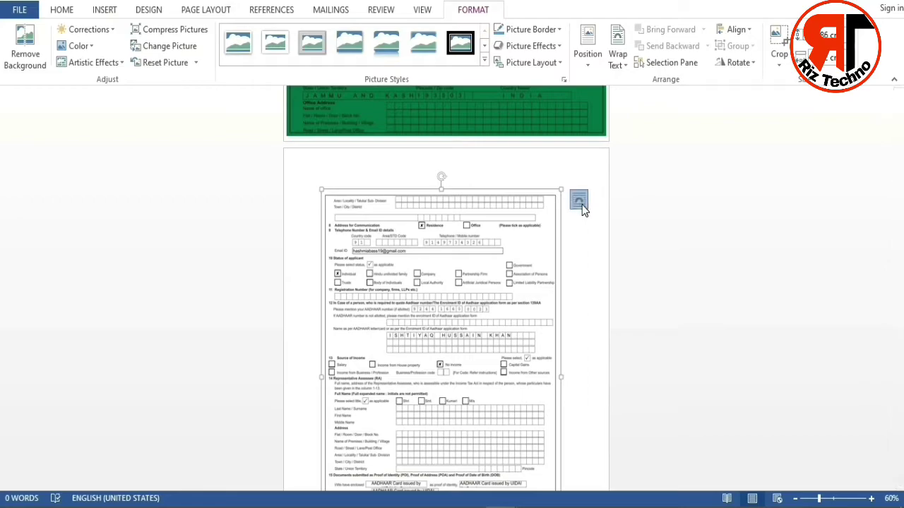
Step: Give the second page picture Top and Bottom wrapping, fix it, and move it to fill the page
{"action": "left_click", "coordinate": [579, 203]}
{"action": "left_click", "coordinate": [619, 327]}
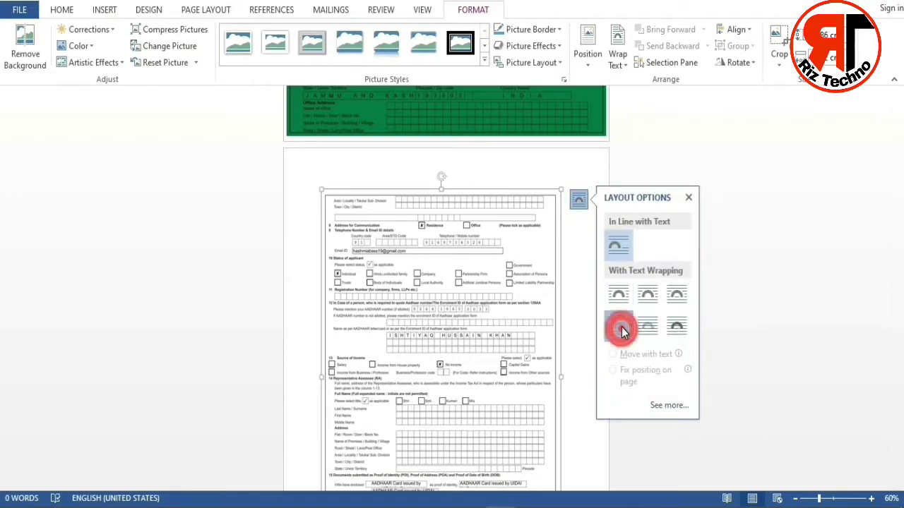
{"action": "left_click", "coordinate": [617, 379]}
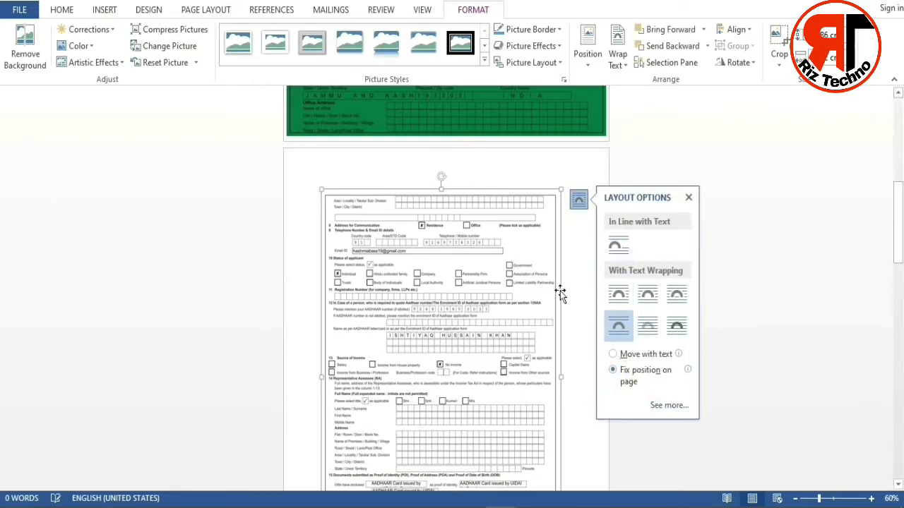
{"action": "left_click_drag", "start_coordinate": [522, 303], "coordinate": [467, 264]}
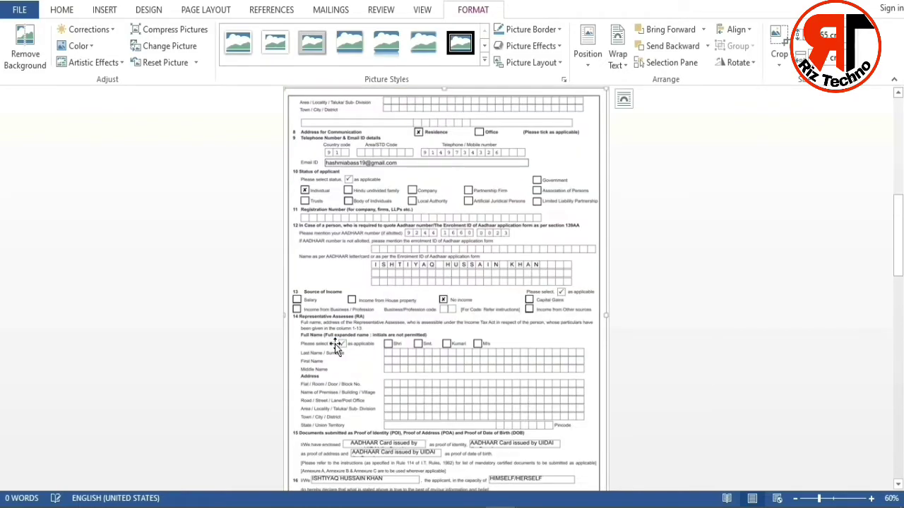
{"action": "scroll", "coordinate": [438, 299], "scroll_direction": "down", "scroll_amount": 5}
Step: Insert third page.jpg on the next blank page
{"action": "left_click", "coordinate": [306, 270]}
{"action": "left_click", "coordinate": [323, 289]}
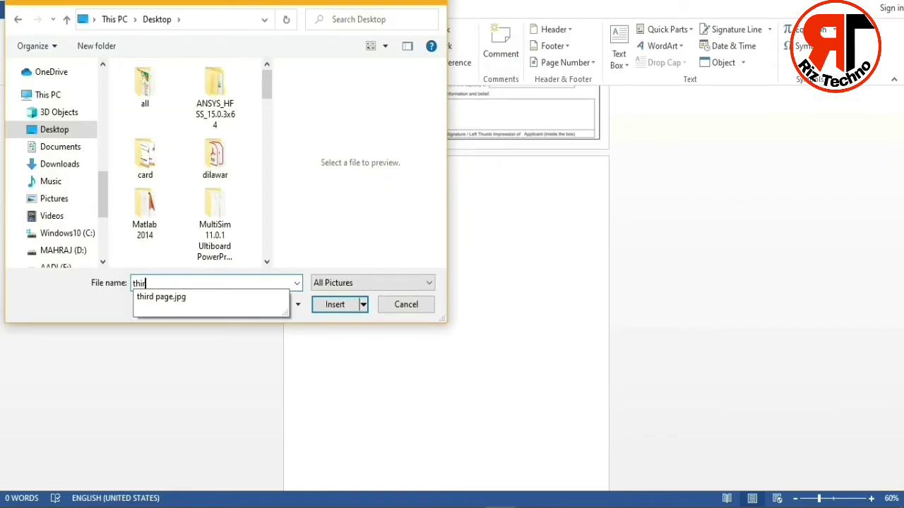
{"action": "key", "text": "Down"}
{"action": "key", "text": "Return"}
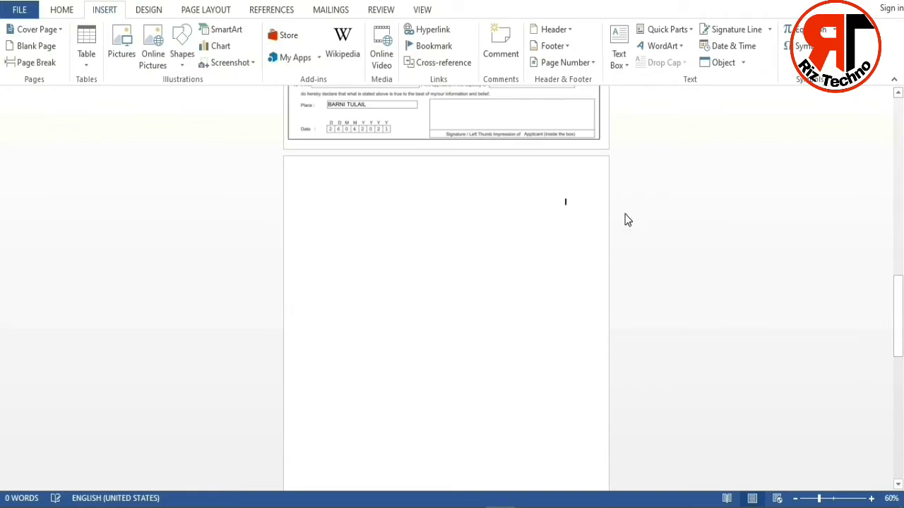
{"action": "scroll", "coordinate": [459, 399], "scroll_direction": "up", "scroll_amount": 4}
{"action": "scroll", "coordinate": [471, 418], "scroll_direction": "down", "scroll_amount": 3}
{"action": "scroll", "coordinate": [471, 418], "scroll_direction": "down", "scroll_amount": 3}
{"action": "left_click", "coordinate": [329, 237]}
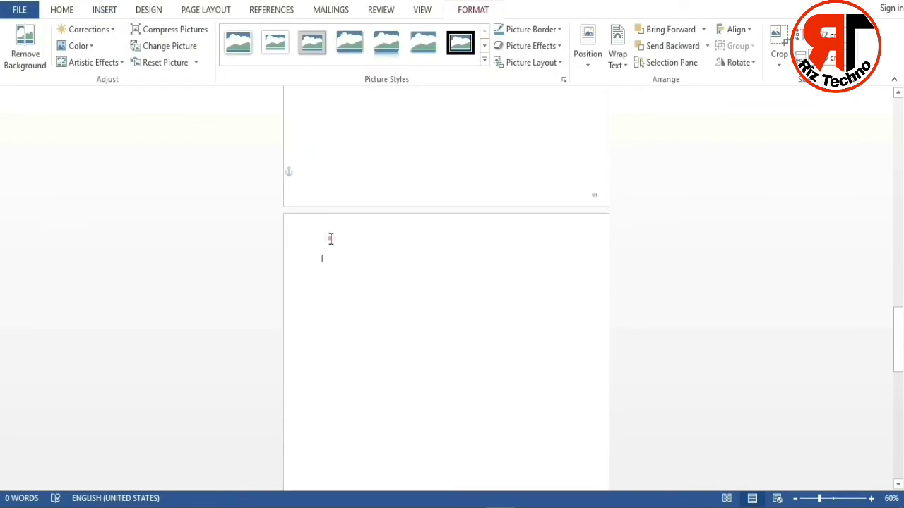
{"action": "left_click", "coordinate": [101, 10]}
Step: Insert the ID card front and back scans from the Desktop together on the last page
{"action": "left_click", "coordinate": [125, 48]}
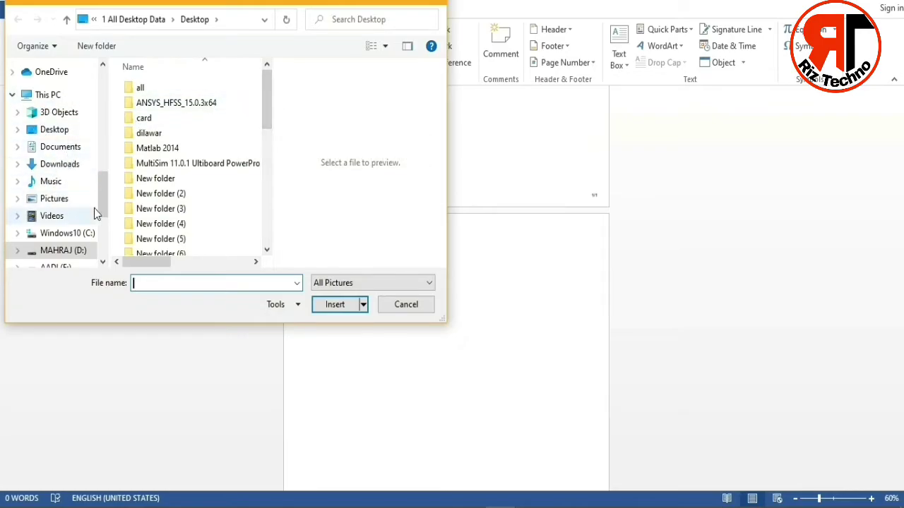
{"action": "left_click_drag", "start_coordinate": [104, 213], "coordinate": [99, 95]}
{"action": "left_click", "coordinate": [44, 96]}
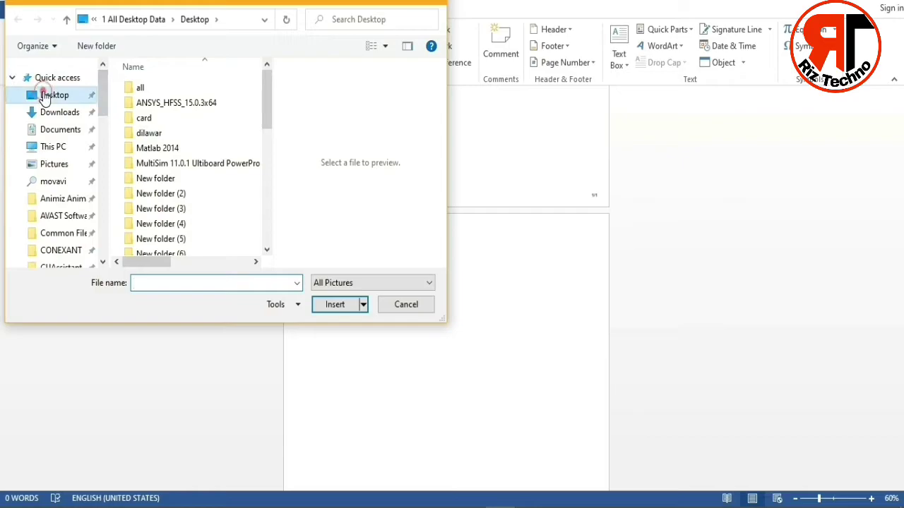
{"action": "left_click_drag", "start_coordinate": [266, 76], "coordinate": [256, 160]}
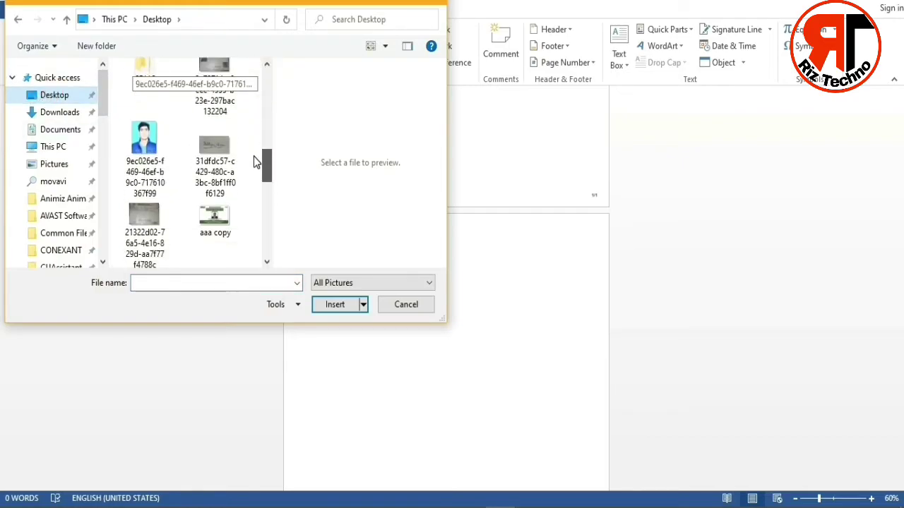
{"action": "left_click", "coordinate": [202, 62]}
{"action": "left_click", "coordinate": [221, 79]}
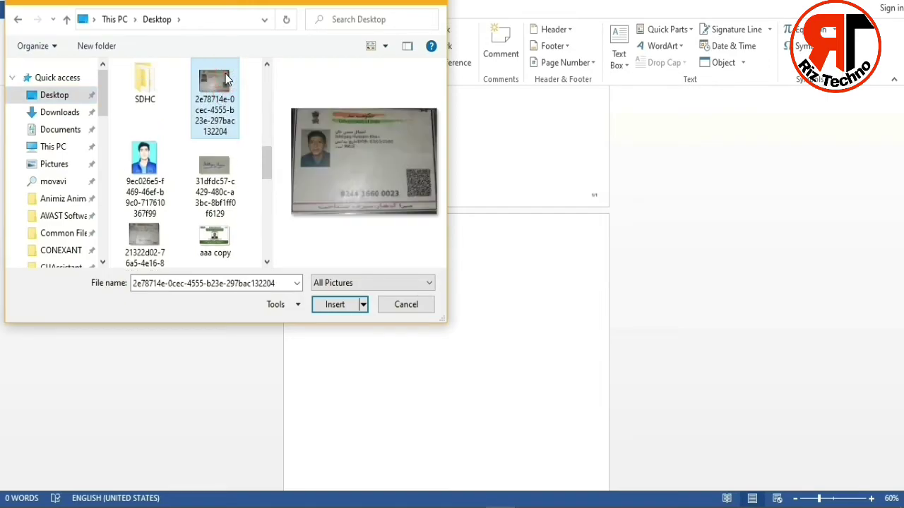
{"action": "left_click", "coordinate": [152, 250], "text": "ctrl"}
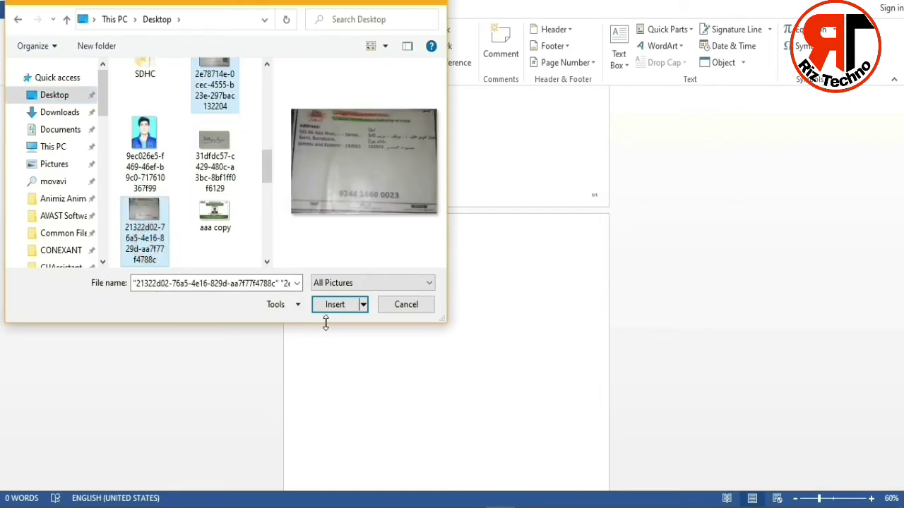
{"action": "left_click", "coordinate": [335, 304]}
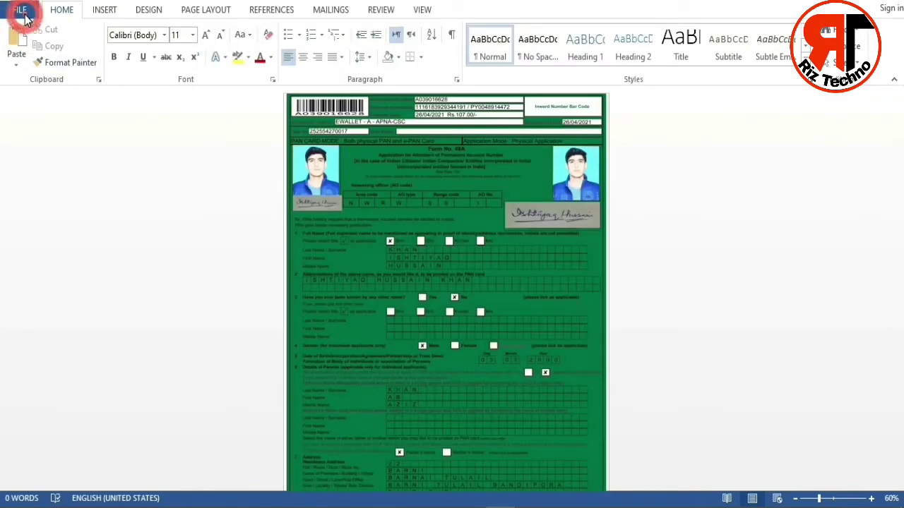
Step: Export the combined Word document to the Desktop in PDF format as 'form 1'
{"action": "left_click", "coordinate": [26, 17]}
{"action": "left_click", "coordinate": [31, 155]}
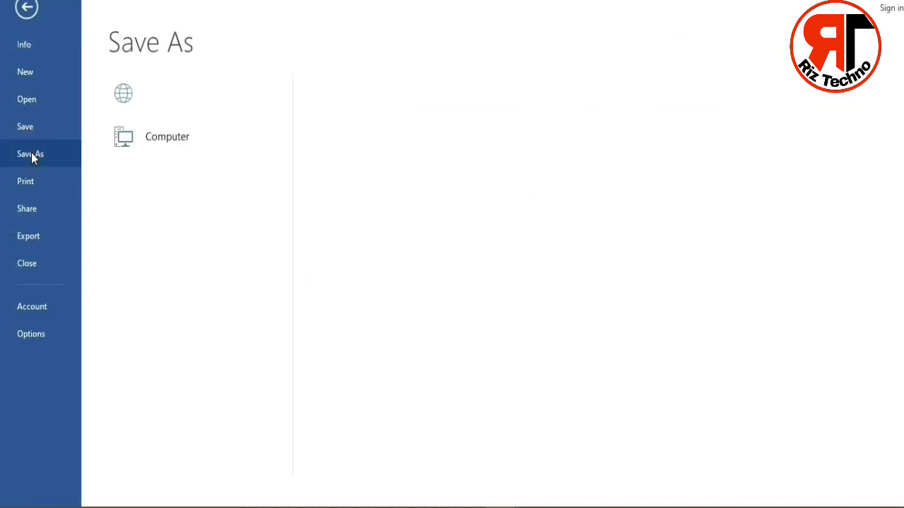
{"action": "left_click", "coordinate": [385, 138]}
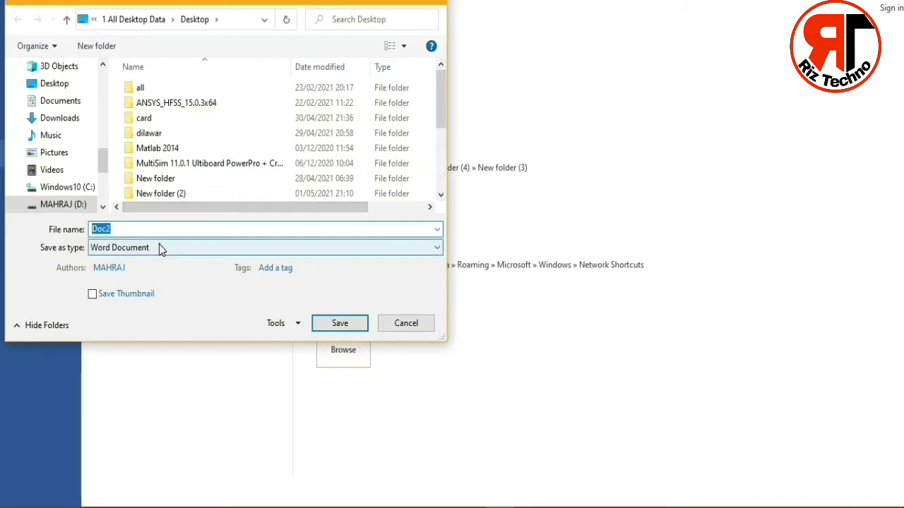
{"action": "left_click", "coordinate": [159, 246]}
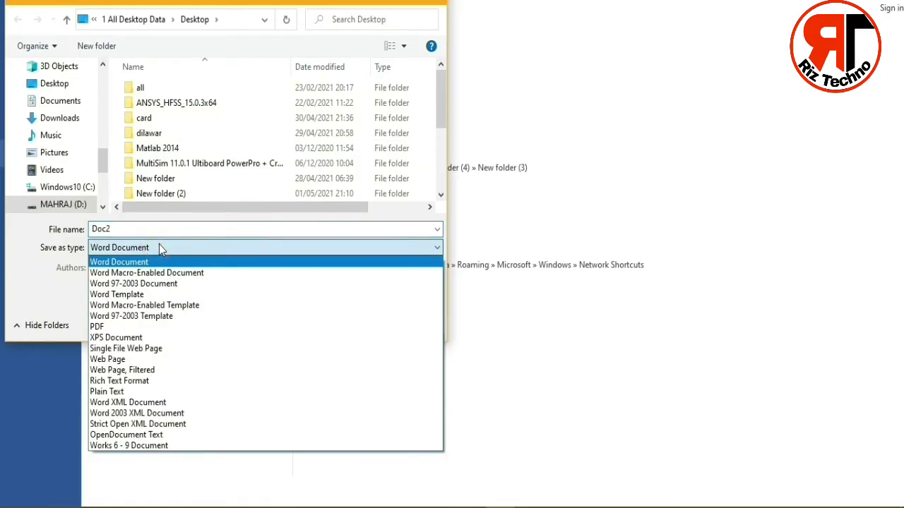
{"action": "left_click", "coordinate": [159, 329]}
{"action": "double_click", "coordinate": [118, 229]}
{"action": "type", "text": "form 1"}
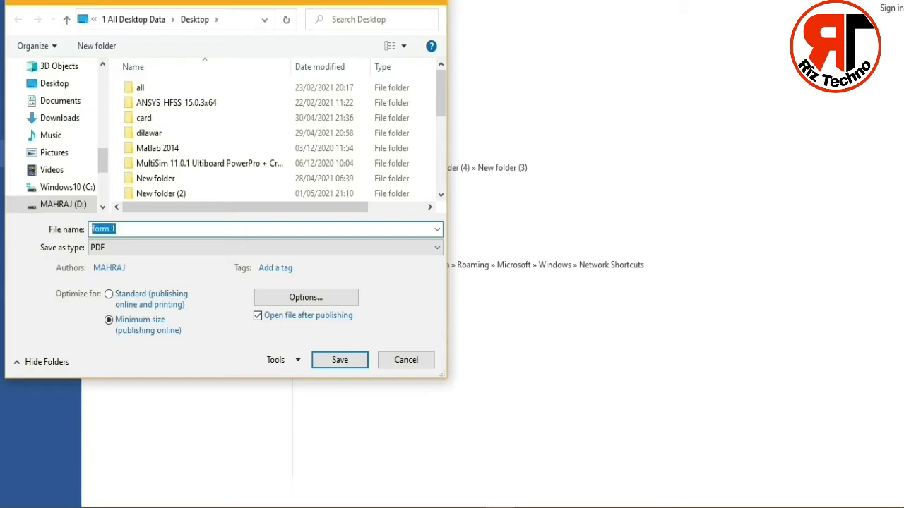
{"action": "key", "text": "Return"}
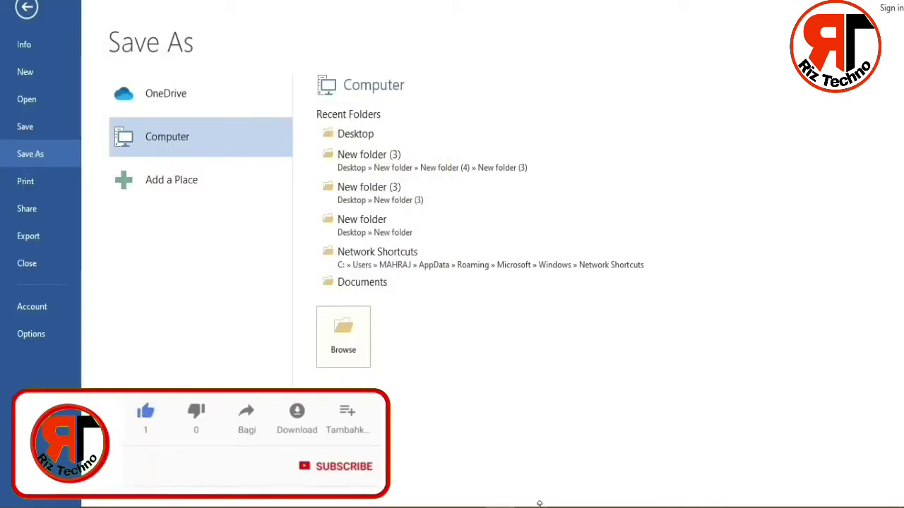
{"action": "key", "text": "Escape"}
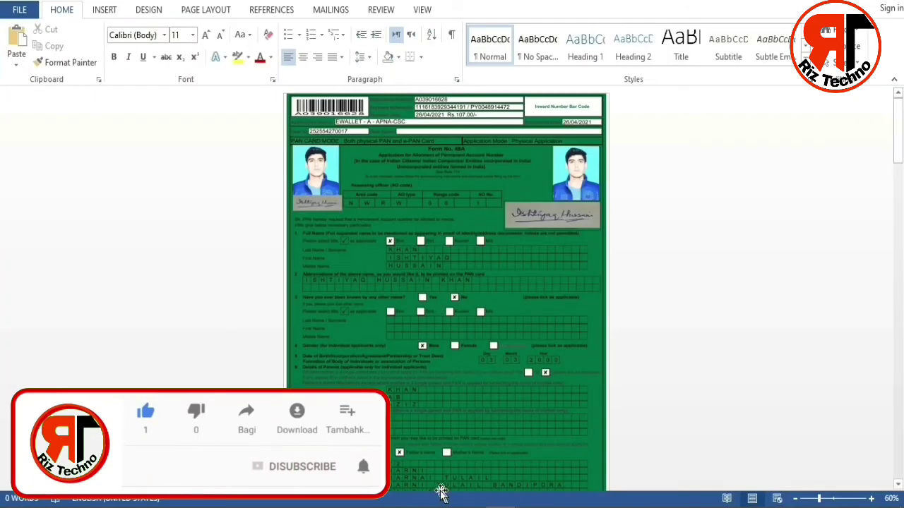
Step: Scroll through the five pages of form 1.pdf, then switch to the Chrome PAN upload page
{"action": "scroll", "coordinate": [556, 303], "scroll_direction": "down", "scroll_amount": 5}
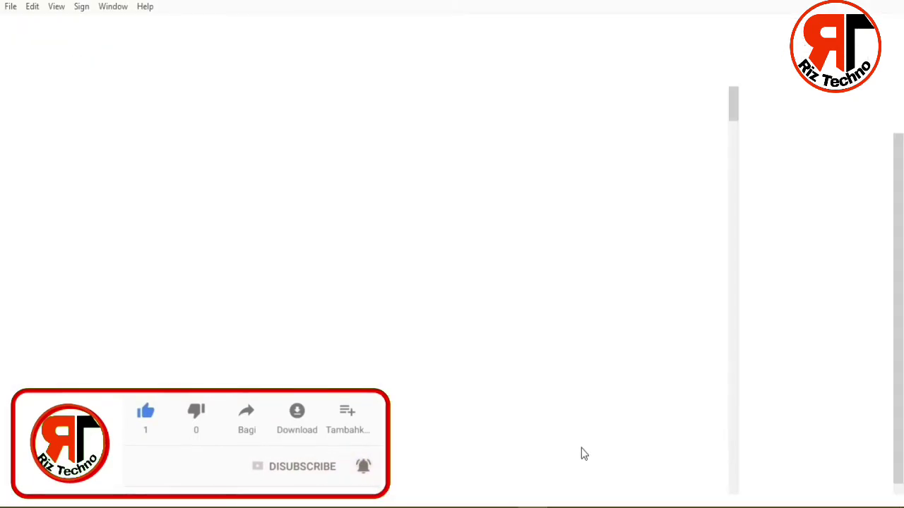
{"action": "scroll", "coordinate": [601, 154], "scroll_direction": "down", "scroll_amount": 15}
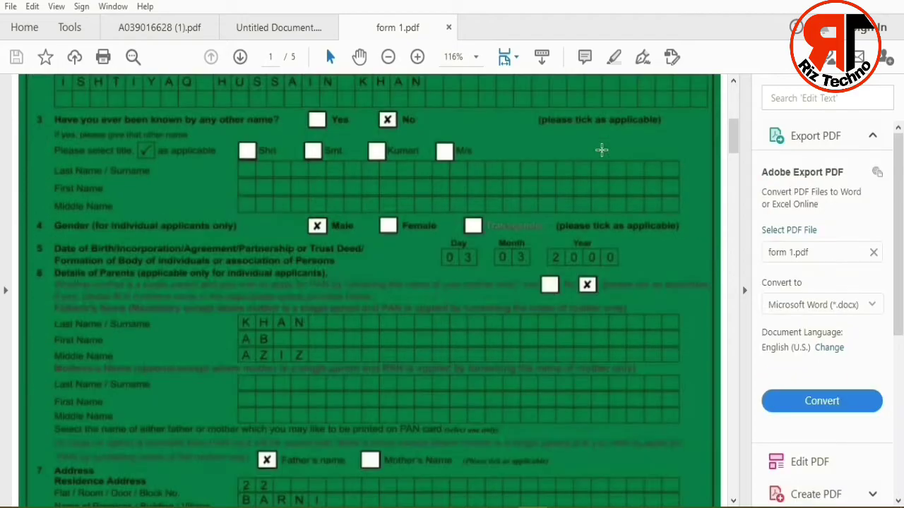
{"action": "scroll", "coordinate": [626, 118], "scroll_direction": "down", "scroll_amount": 20}
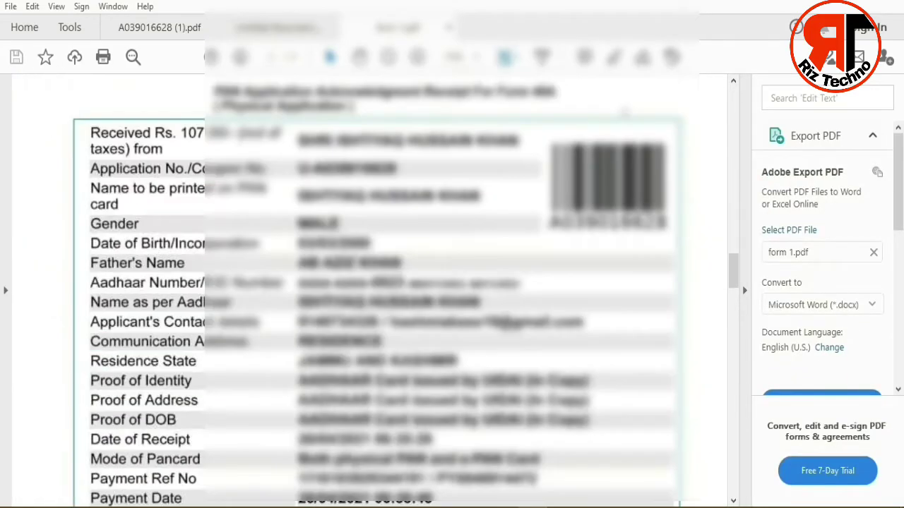
{"action": "scroll", "coordinate": [627, 118], "scroll_direction": "down", "scroll_amount": 10}
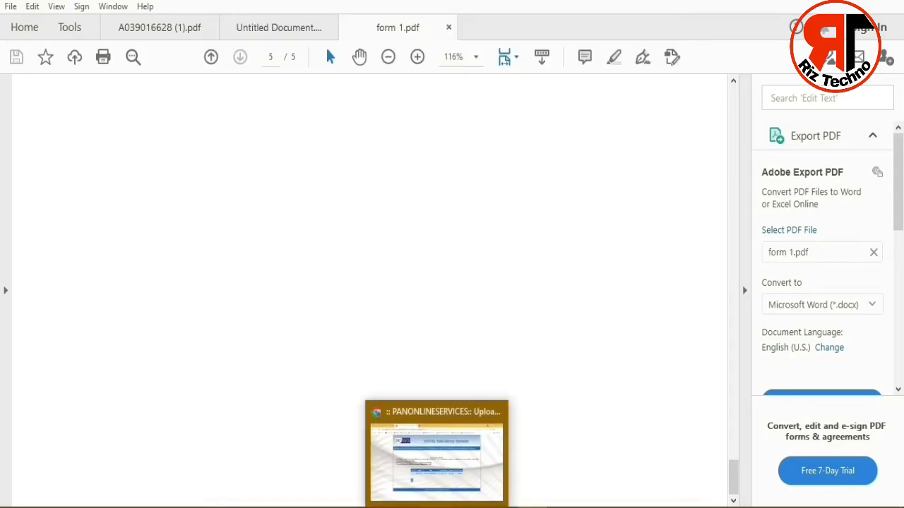
{"action": "left_click", "coordinate": [433, 451]}
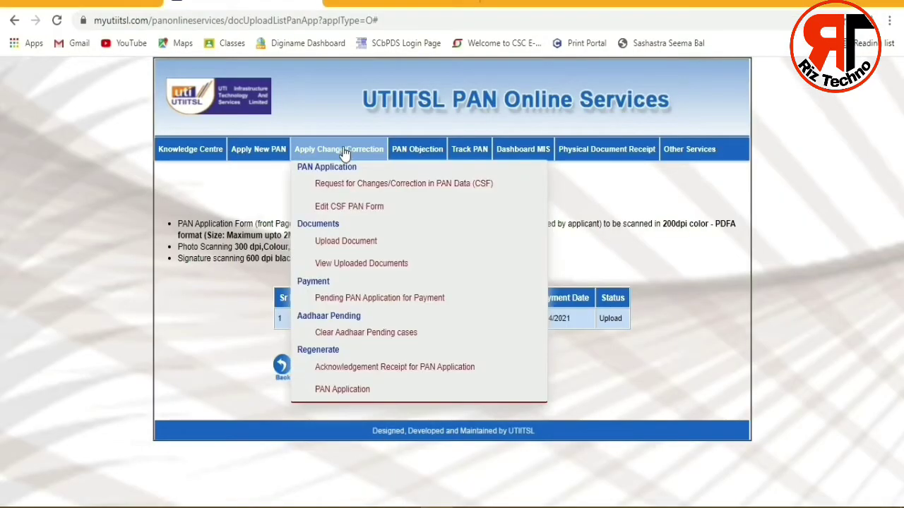
Step: Open the Upload Documents form and choose form 1.pdf for the PAN form-with-documents field
{"action": "mouse_move", "coordinate": [339, 149]}
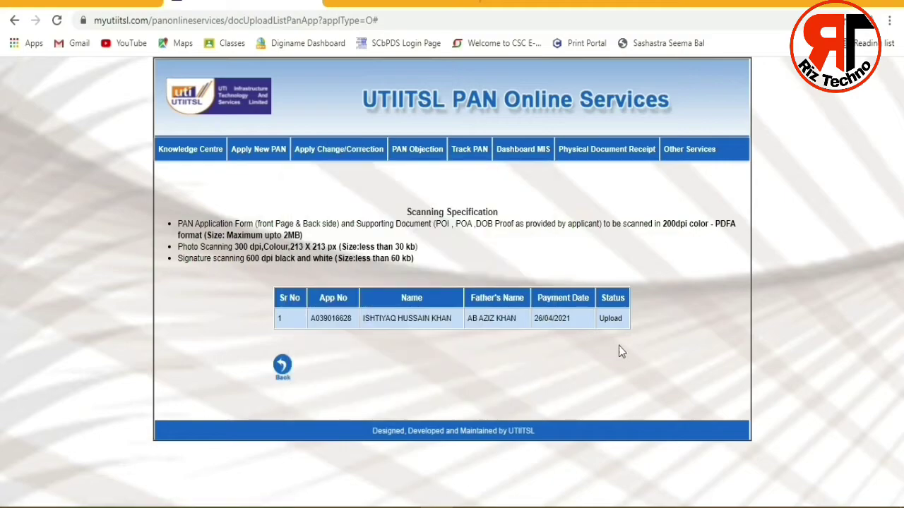
{"action": "left_click", "coordinate": [608, 319]}
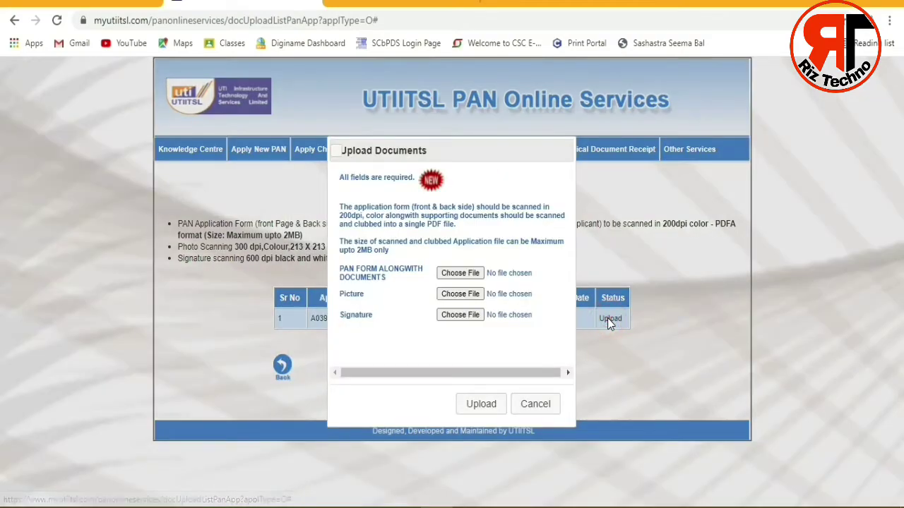
{"action": "left_click", "coordinate": [474, 275]}
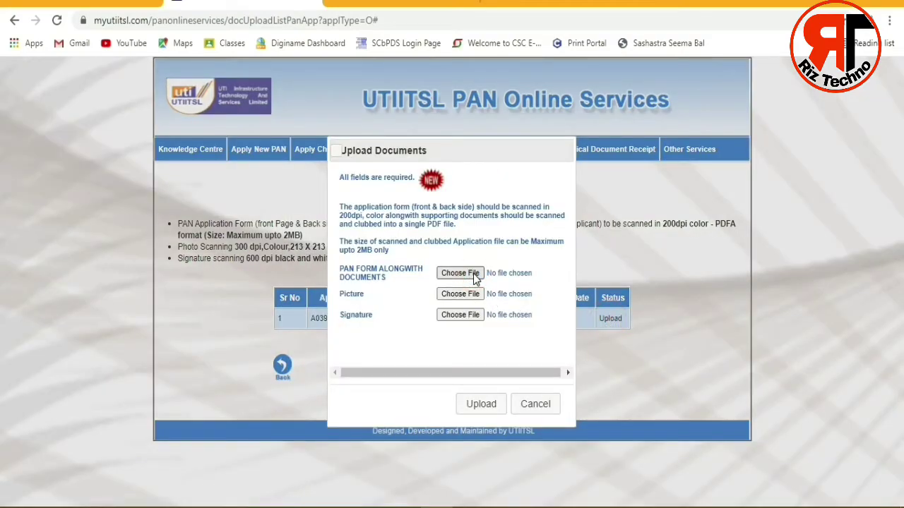
{"action": "left_click", "coordinate": [474, 275]}
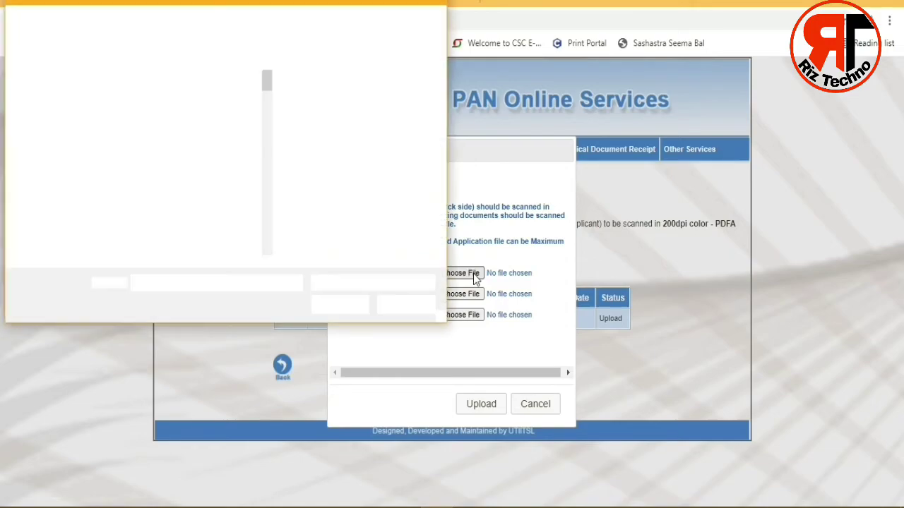
{"action": "left_click_drag", "start_coordinate": [265, 80], "coordinate": [268, 159]}
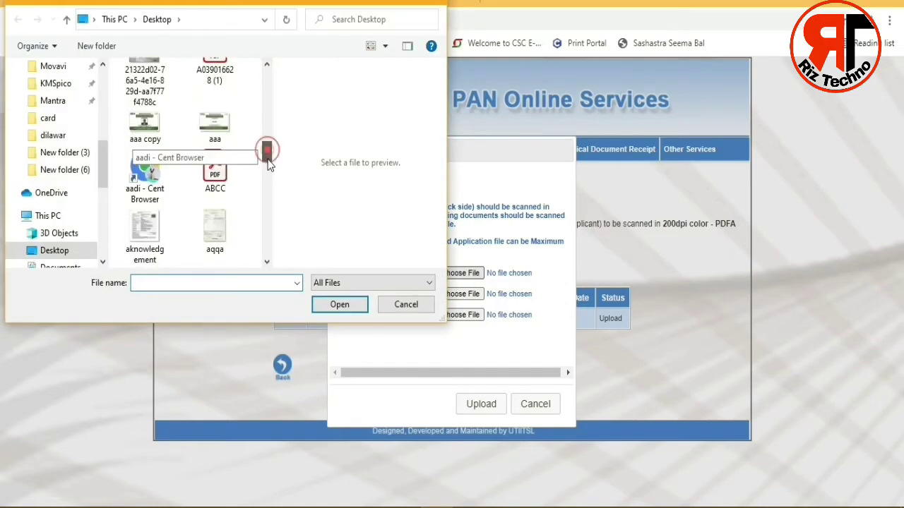
{"action": "left_click", "coordinate": [176, 284]}
{"action": "type", "text": "form"}
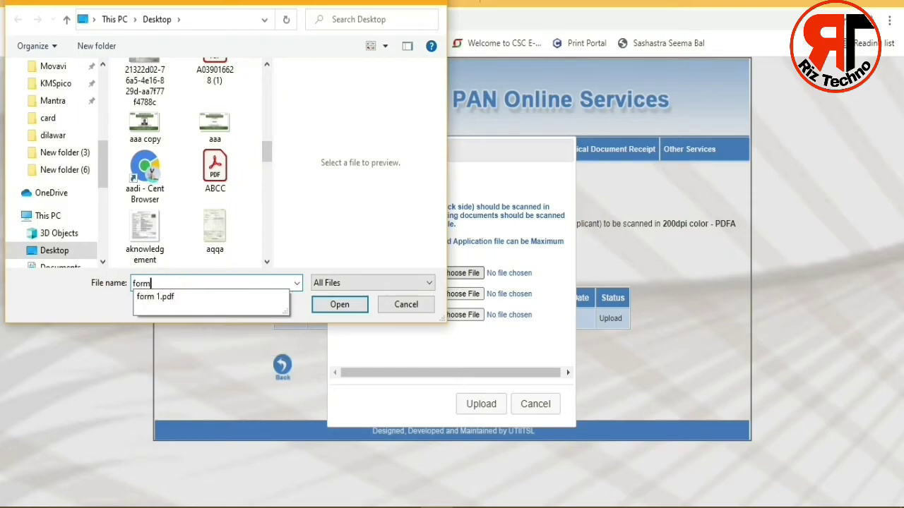
{"action": "key", "text": "Down"}
{"action": "key", "text": "Return"}
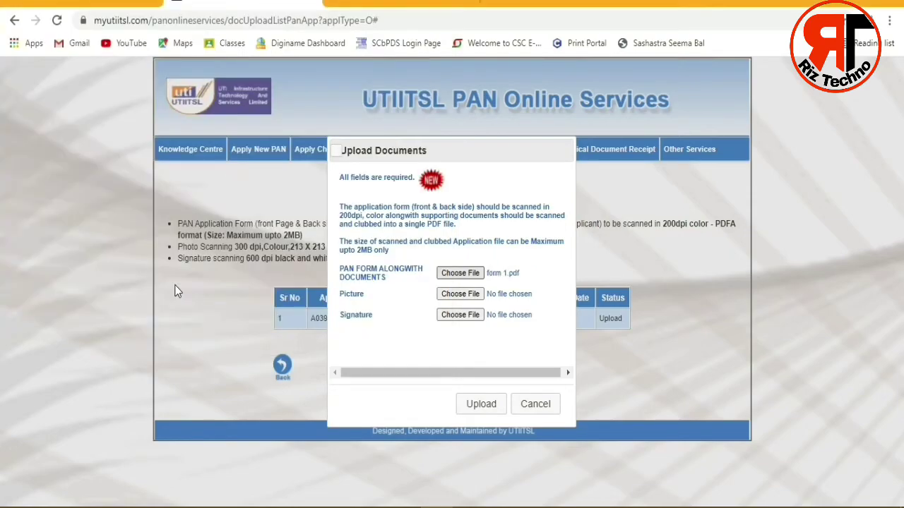
Step: Attach pic.jpg as the applicant's picture
{"action": "left_click", "coordinate": [474, 295]}
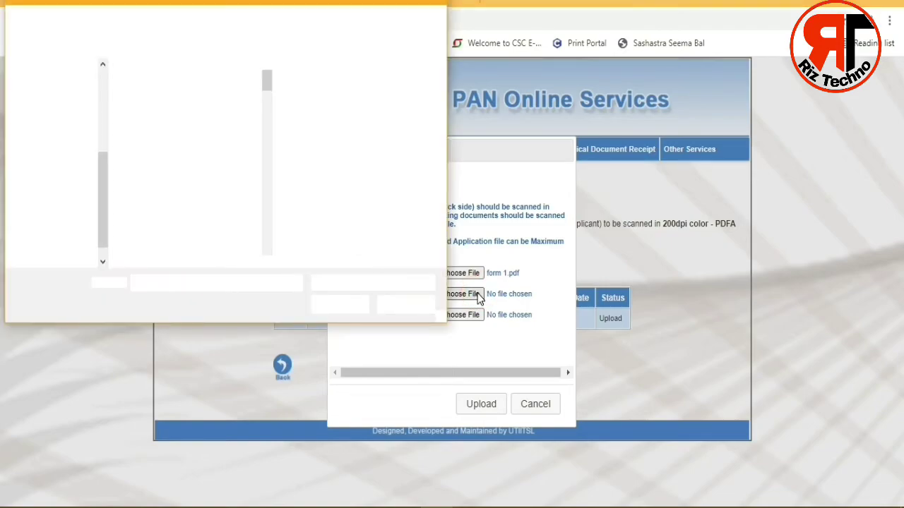
{"action": "type", "text": "pic"}
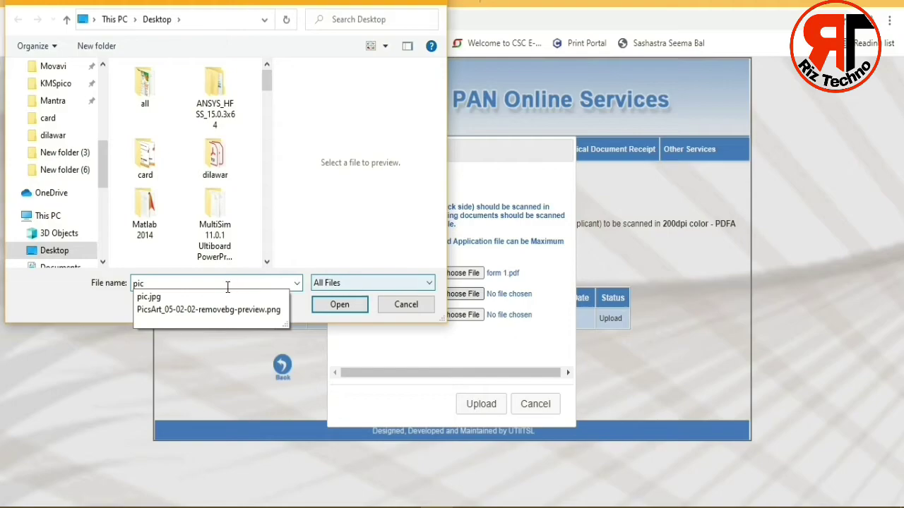
{"action": "left_click", "coordinate": [144, 296]}
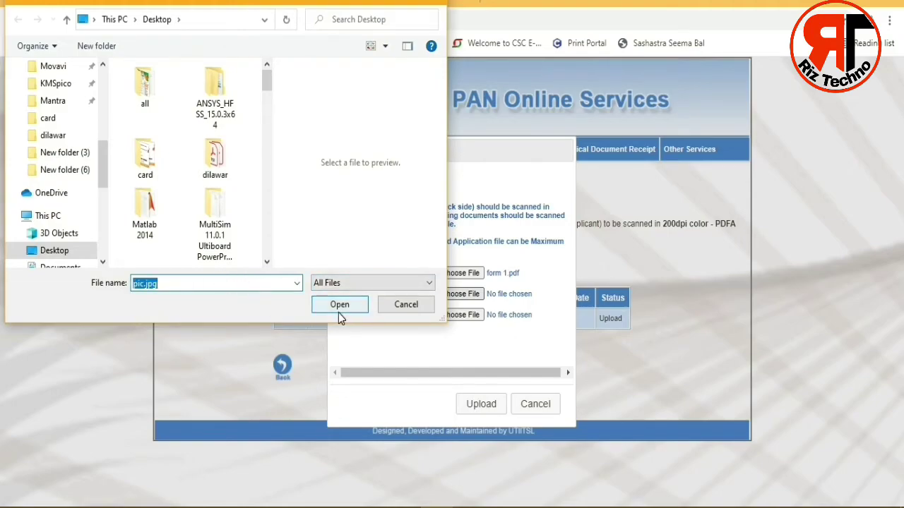
{"action": "left_click_drag", "start_coordinate": [266, 92], "coordinate": [269, 237]}
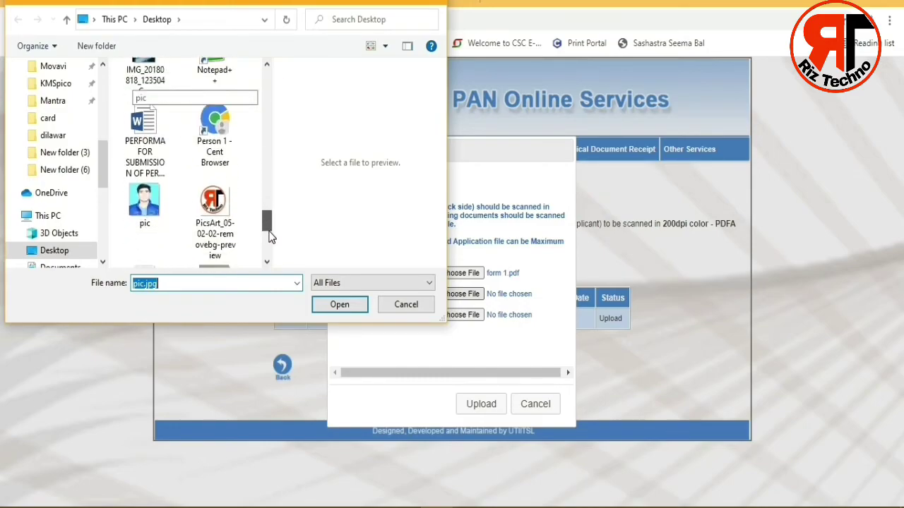
{"action": "left_click", "coordinate": [145, 203]}
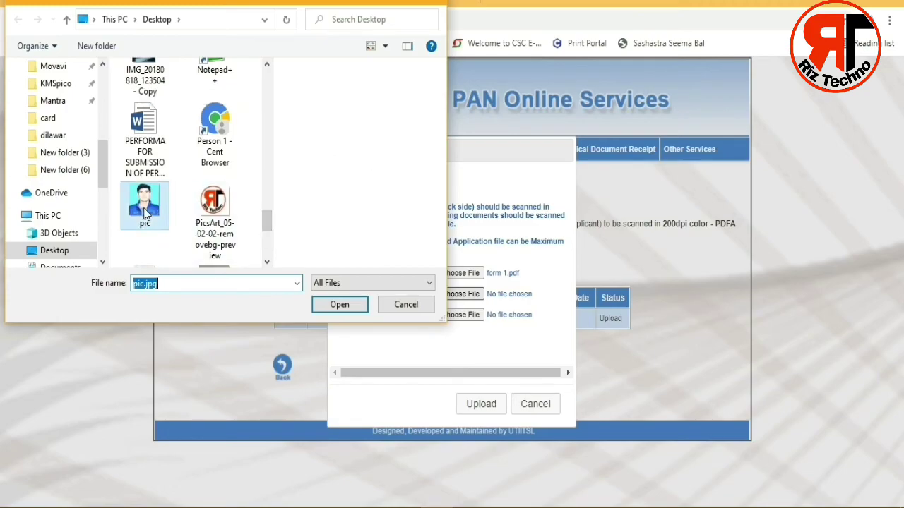
{"action": "left_click", "coordinate": [337, 305]}
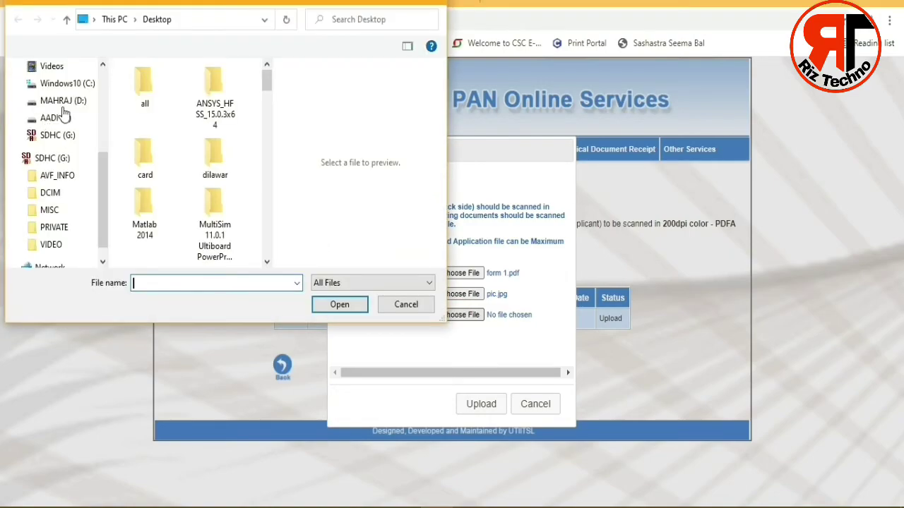
Step: Attach the signature image from the Desktop to the signature field
{"action": "left_click_drag", "start_coordinate": [103, 156], "coordinate": [91, 70]}
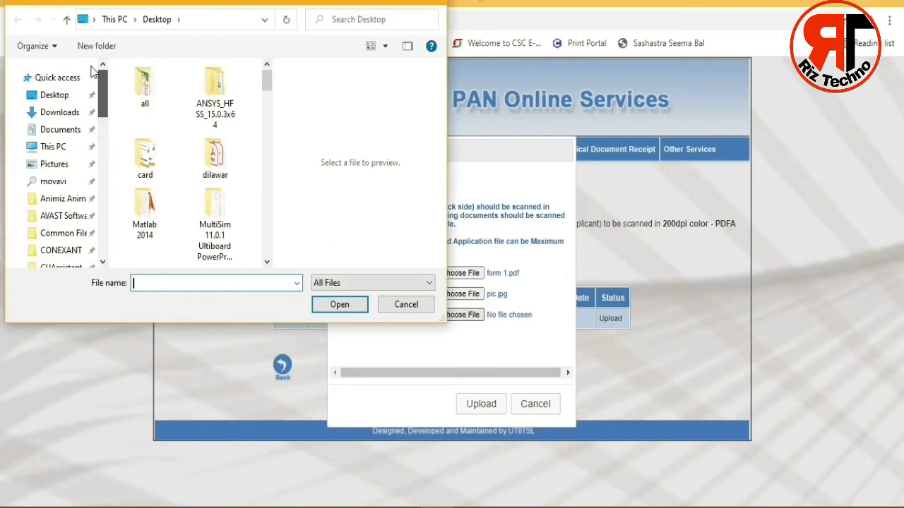
{"action": "left_click", "coordinate": [52, 95]}
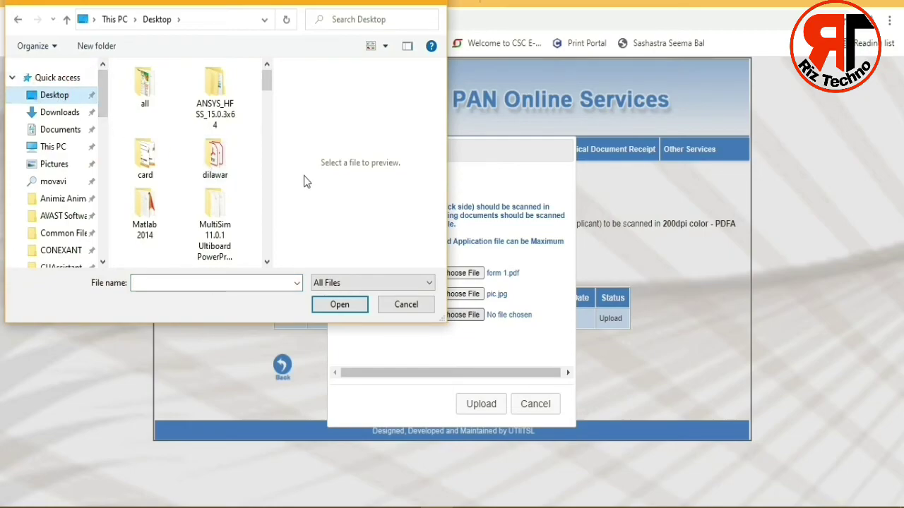
{"action": "scroll", "coordinate": [239, 198], "scroll_direction": "down", "scroll_amount": 6}
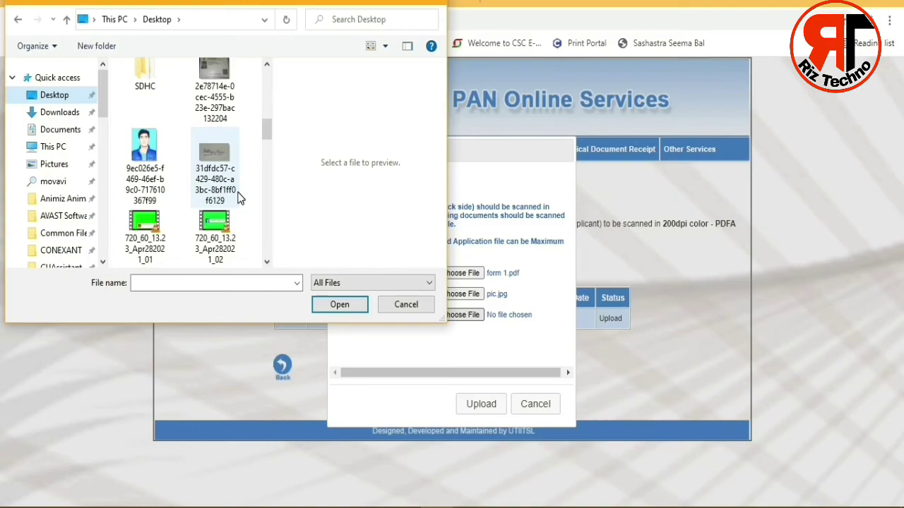
{"action": "scroll", "coordinate": [239, 199], "scroll_direction": "down", "scroll_amount": 2}
{"action": "scroll", "coordinate": [238, 199], "scroll_direction": "down", "scroll_amount": 5}
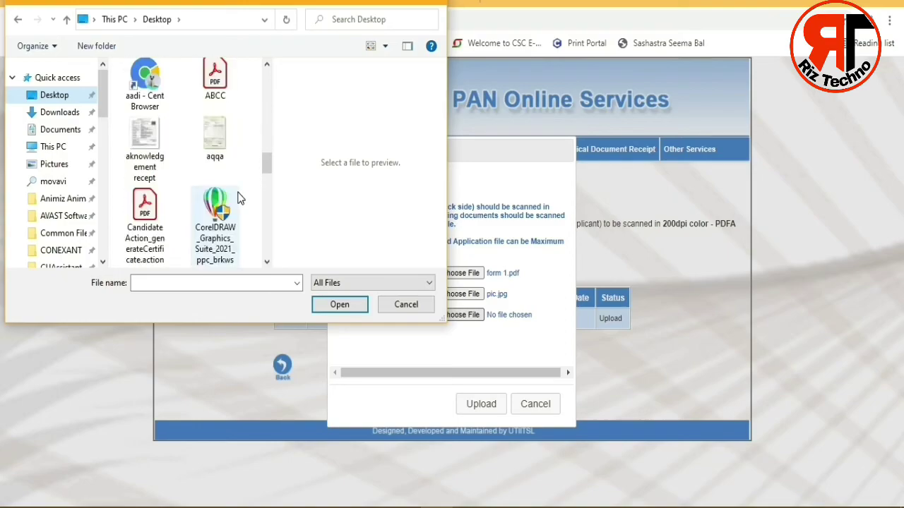
{"action": "scroll", "coordinate": [238, 199], "scroll_direction": "down", "scroll_amount": 3}
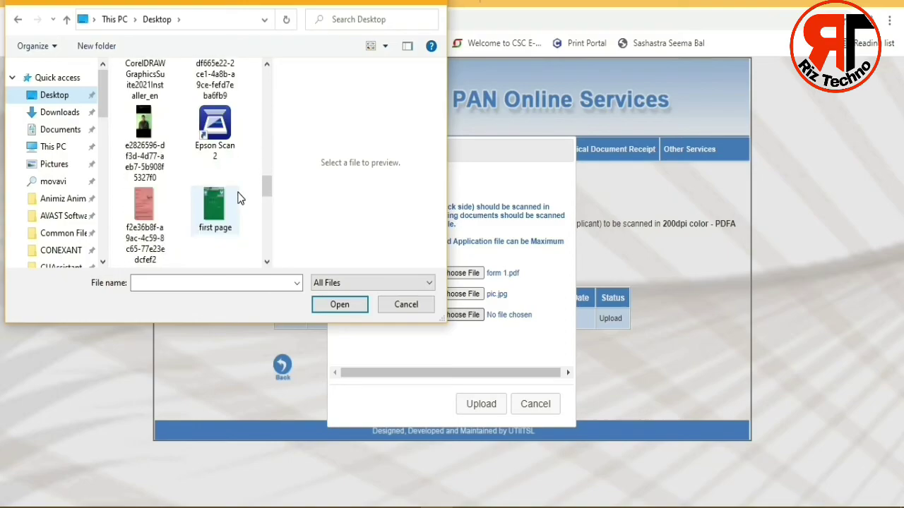
{"action": "scroll", "coordinate": [239, 195], "scroll_direction": "down", "scroll_amount": 5}
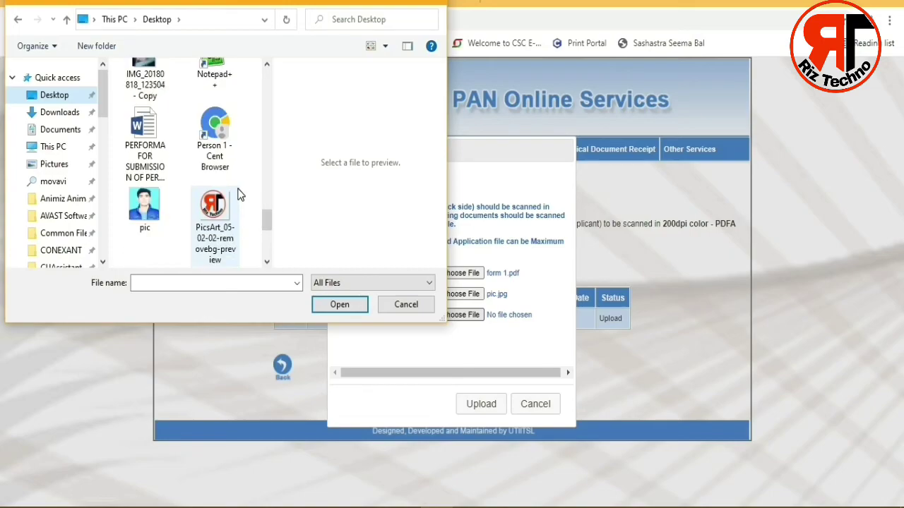
{"action": "scroll", "coordinate": [239, 195], "scroll_direction": "down", "scroll_amount": 5}
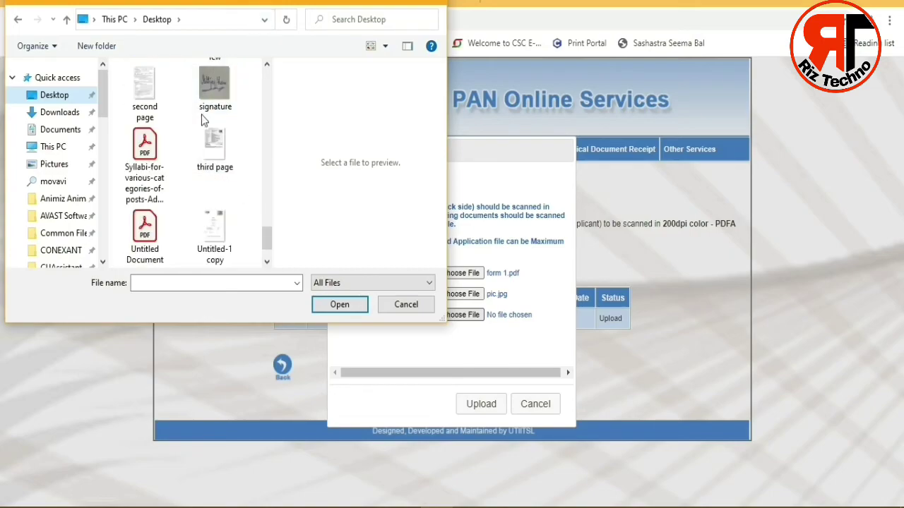
{"action": "left_click", "coordinate": [216, 103]}
{"action": "left_click", "coordinate": [337, 305]}
Step: Submit form 1.pdf, pic.jpg and signature for upload, then dismiss the confirmation message
{"action": "left_click", "coordinate": [479, 416]}
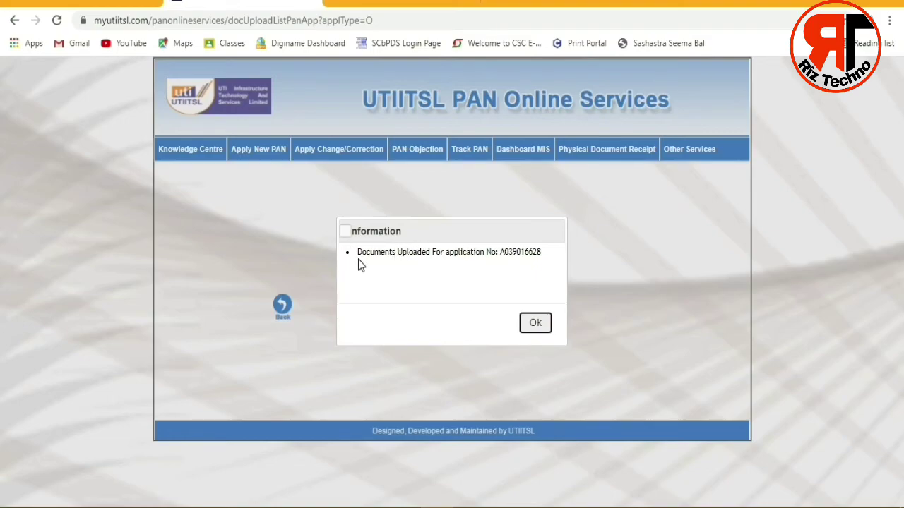
{"action": "left_click_drag", "start_coordinate": [358, 249], "coordinate": [541, 257]}
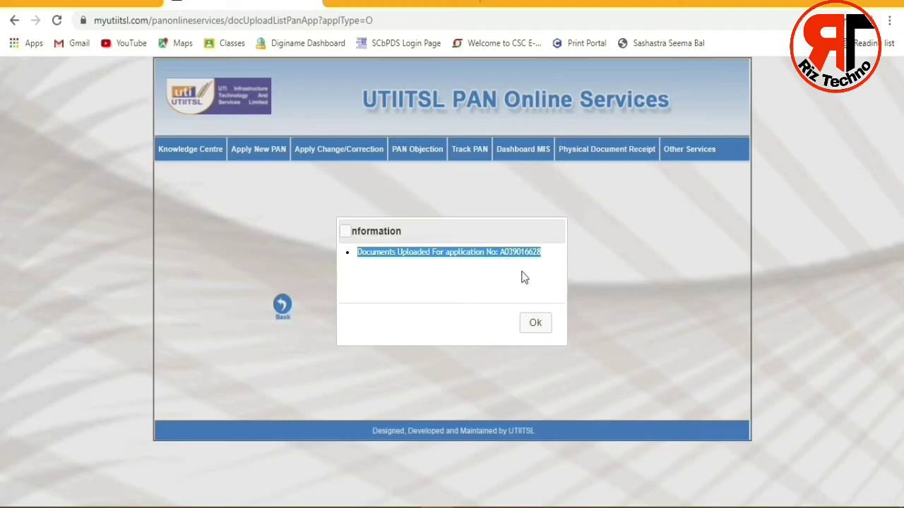
{"action": "left_click", "coordinate": [539, 330]}
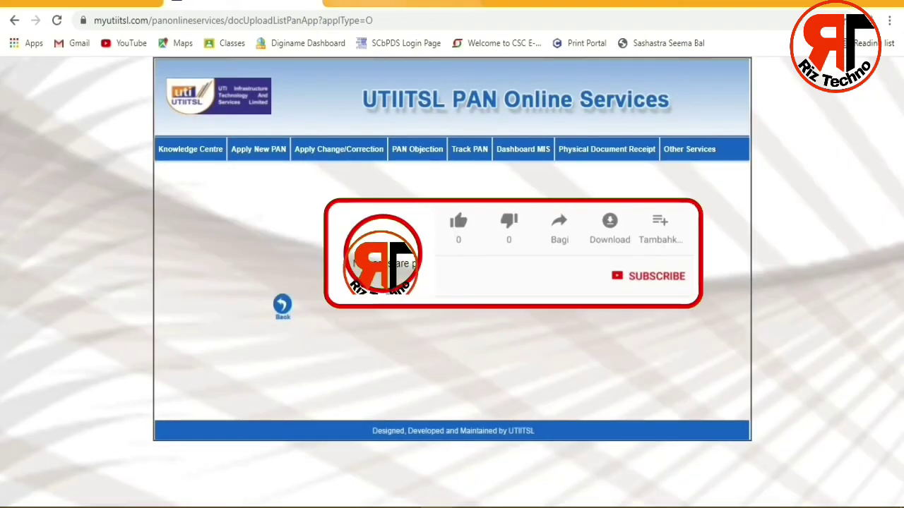